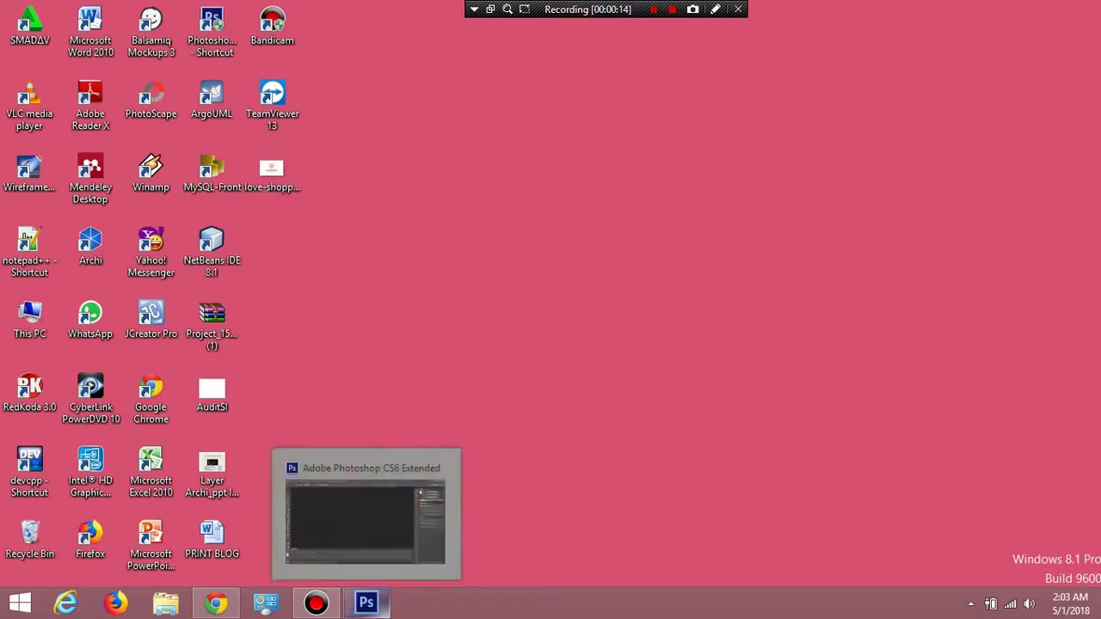
# Step: Restore the minimized Photoshop CS6 window from the taskbar
pyautogui.click(367, 602)
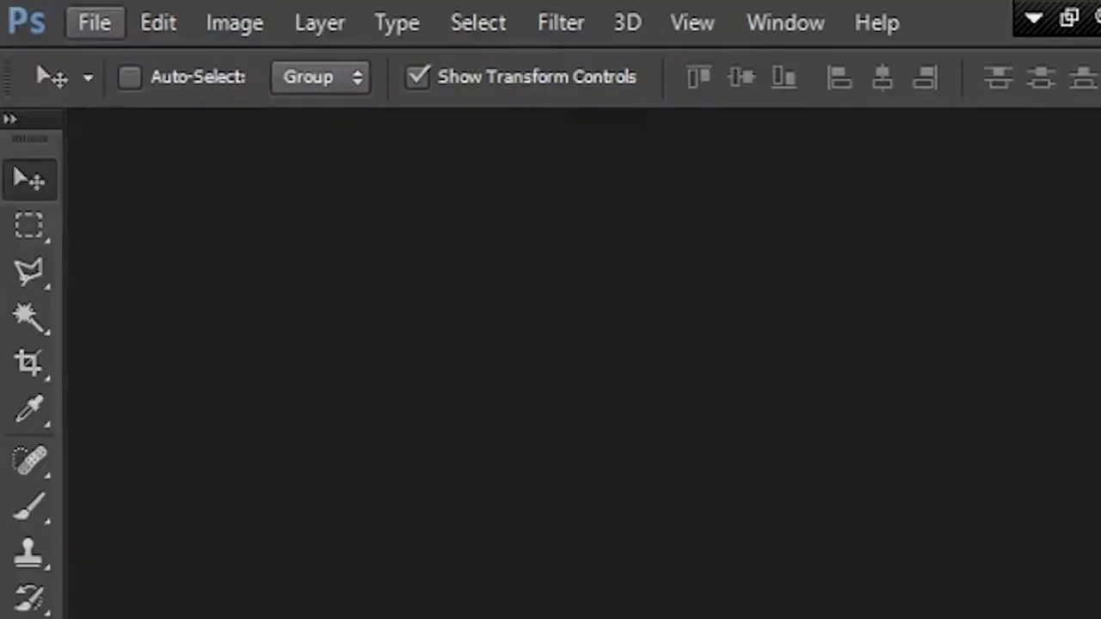
pyautogui.hotkey('alt', 'f')
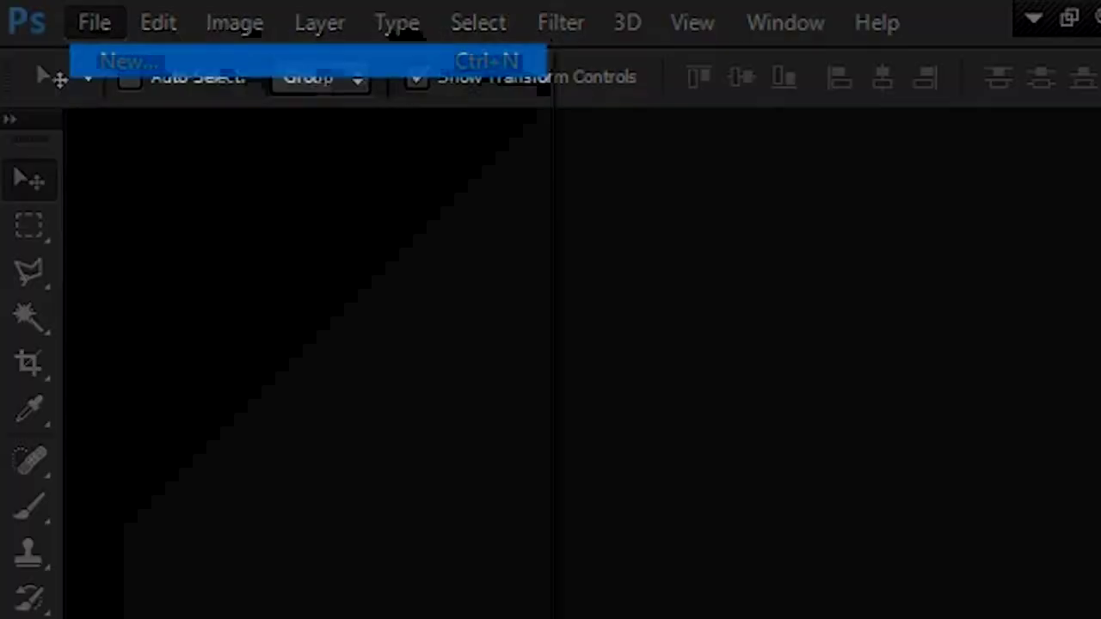
# Step: Create a 1000 × 1000 mm white document named with the designer's name plus '_Logo'
pyautogui.press('Return')
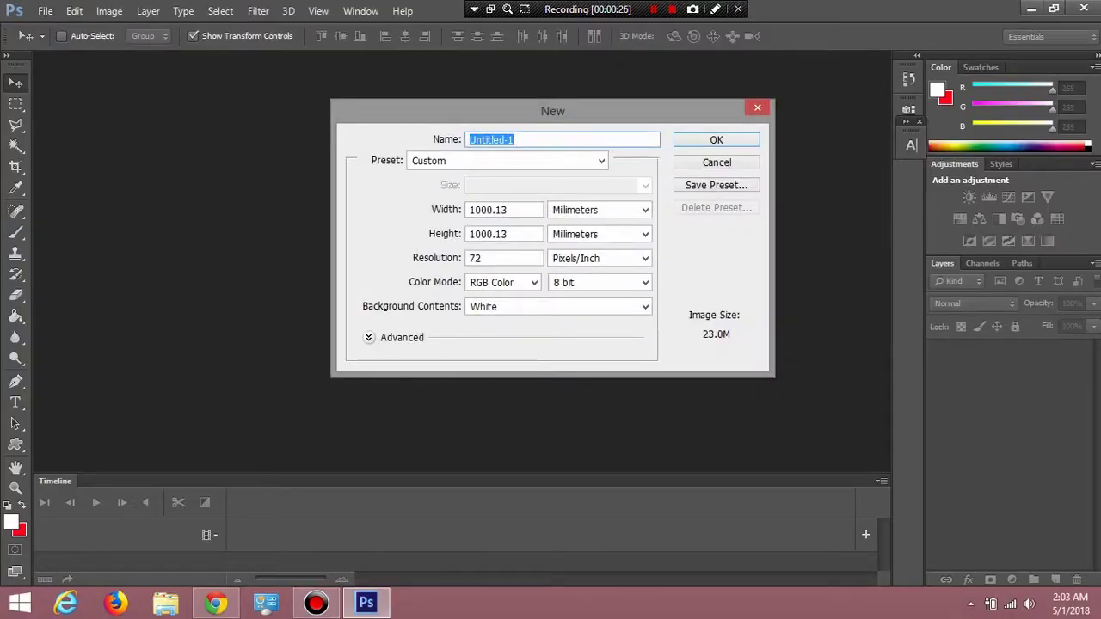
pyautogui.press('BackSpace')
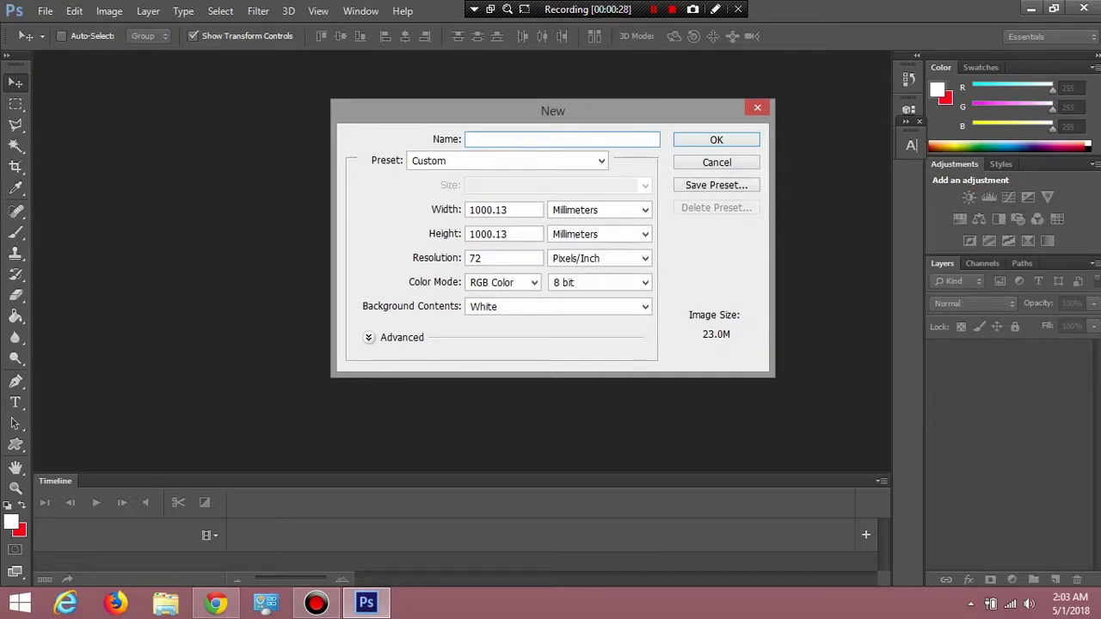
pyautogui.write('Alita')
pyautogui.write('VeraO')
pyautogui.write('ktavia')
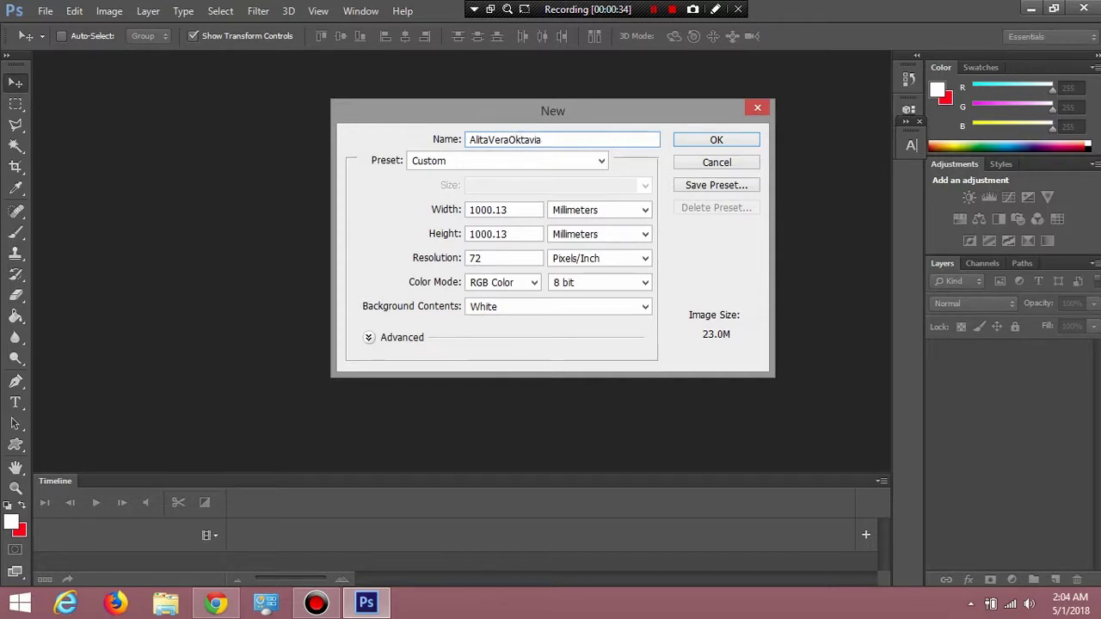
pyautogui.write('_')
pyautogui.write('Logo')
pyautogui.press('Tab')
pyautogui.press('Tab')
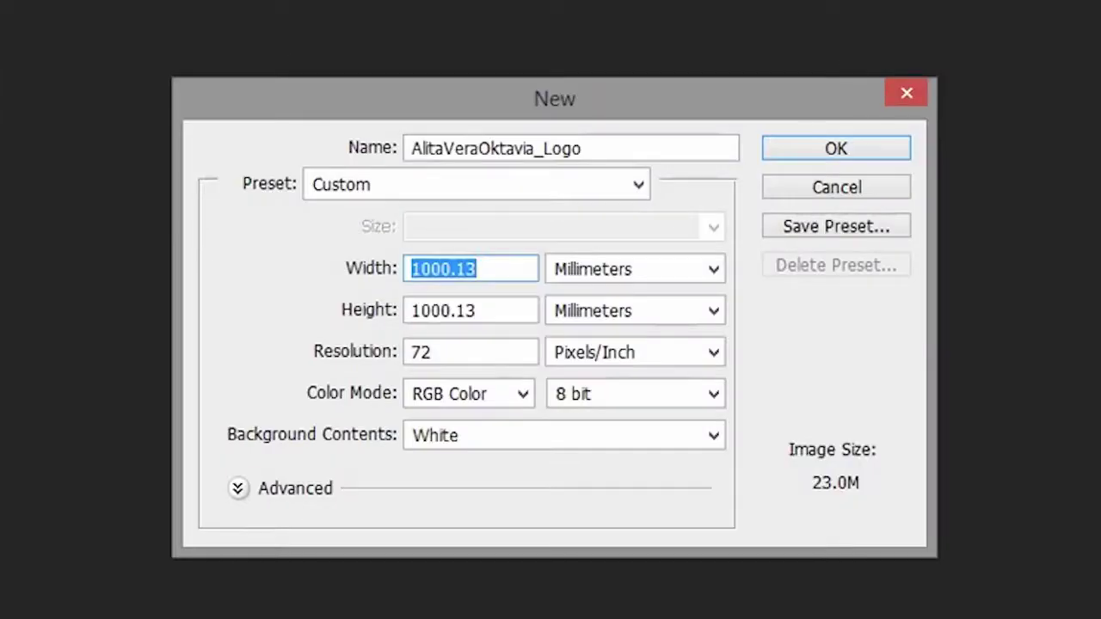
pyautogui.write('1000')
pyautogui.press('Tab')
pyautogui.press('Tab')
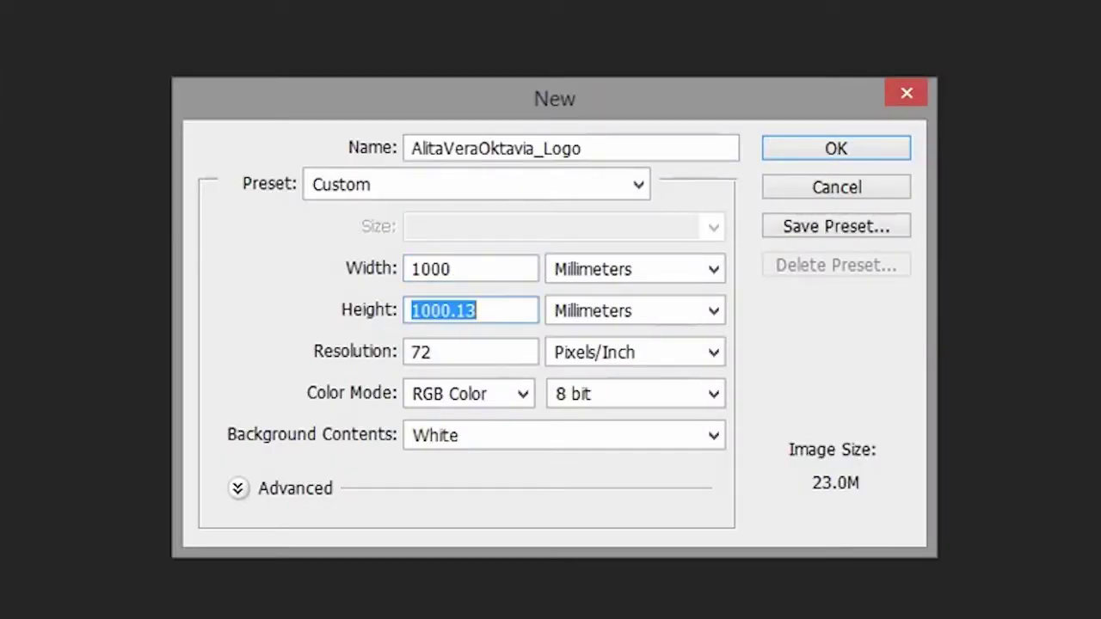
pyautogui.write('1000')
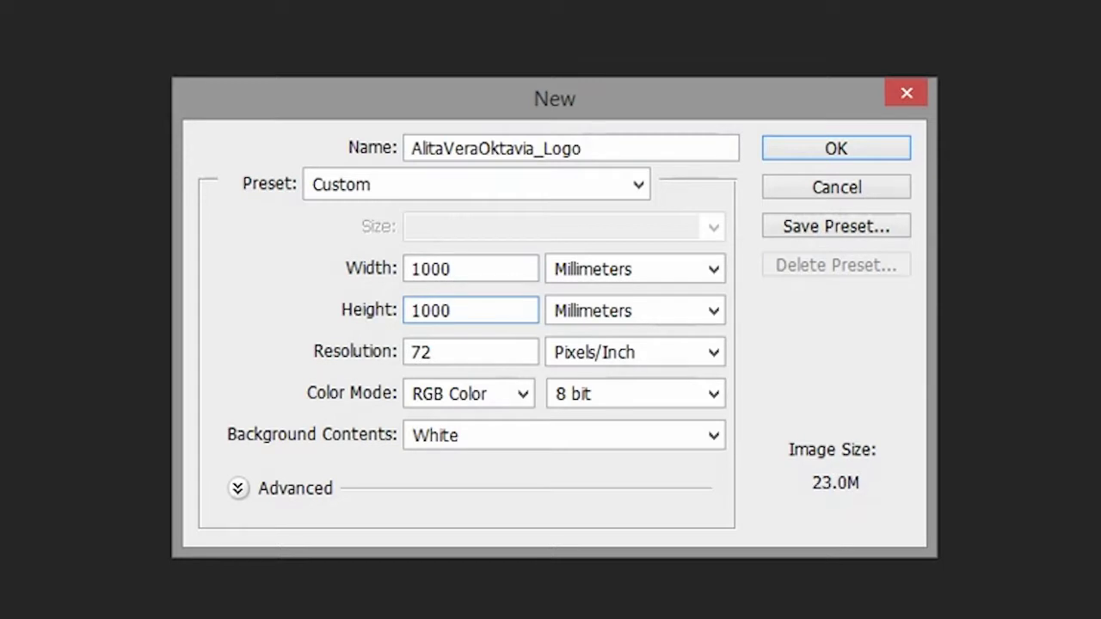
pyautogui.press('Tab')
pyautogui.press('Tab')
pyautogui.press('Tab')
pyautogui.press('Tab')
pyautogui.press('Tab')
pyautogui.press('Tab')
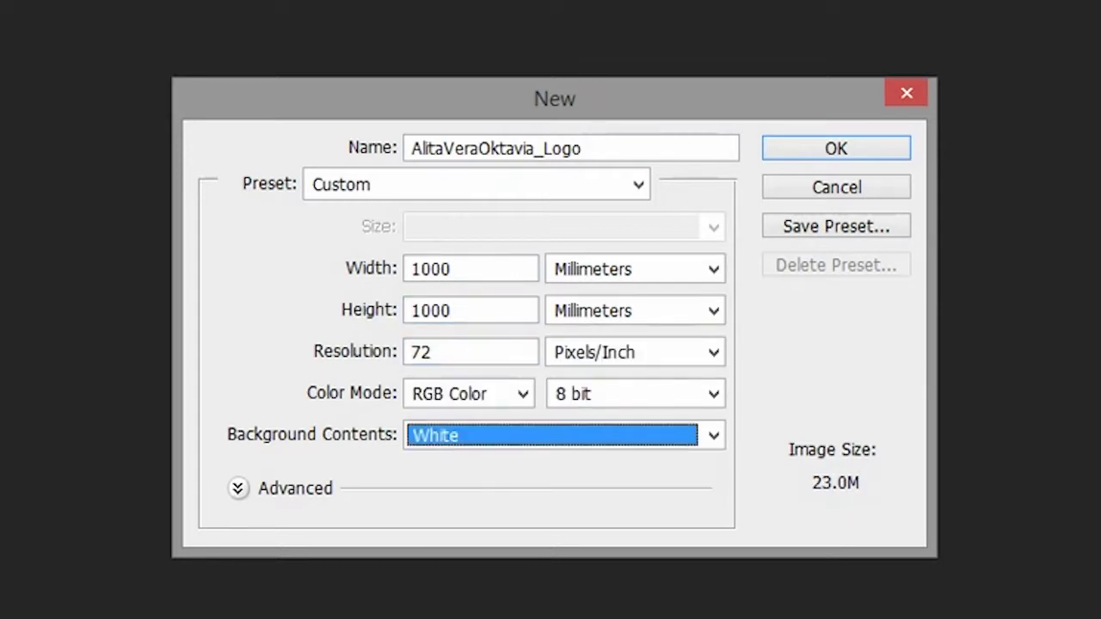
pyautogui.press('Tab')
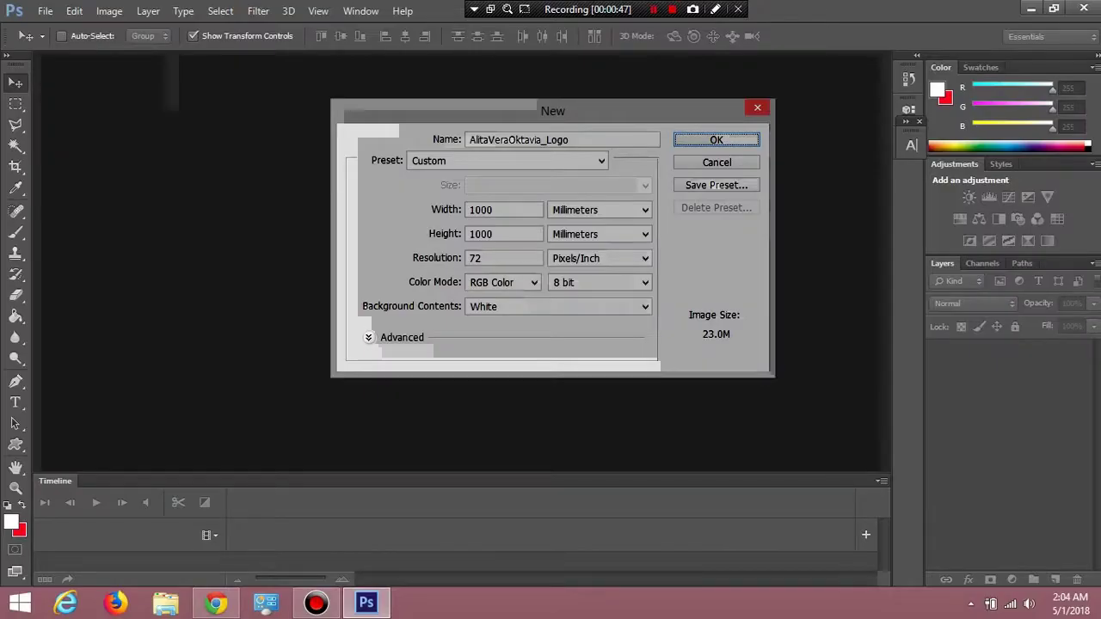
pyautogui.press('Return')
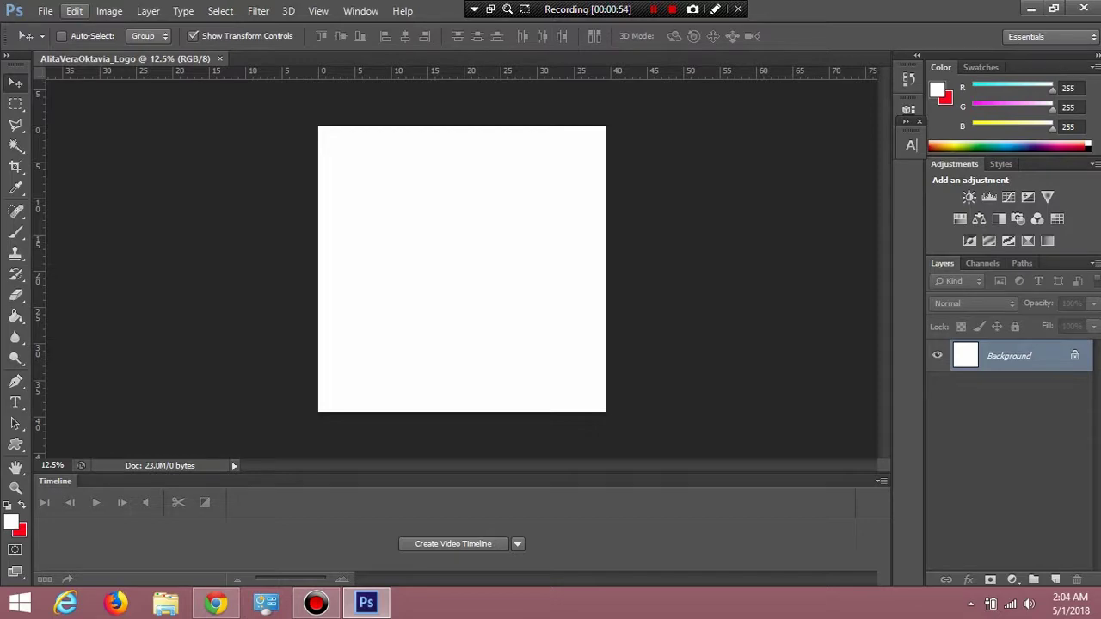
# Step: Open the reference image love-shopping-logo-01.jpg from the Desktop
pyautogui.click(44, 11)
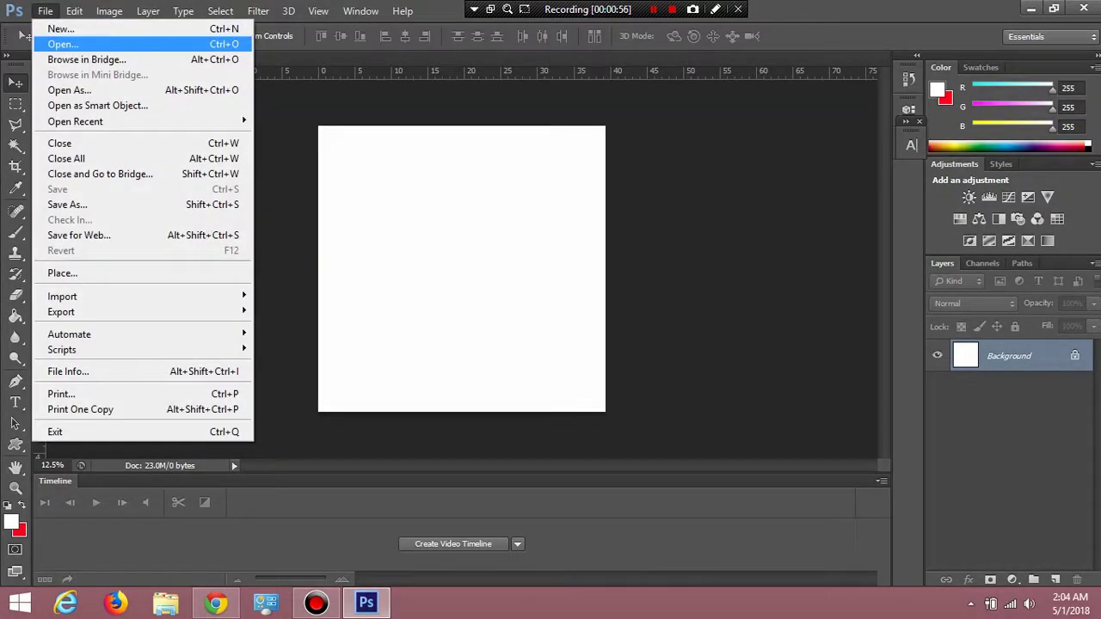
pyautogui.click(65, 44)
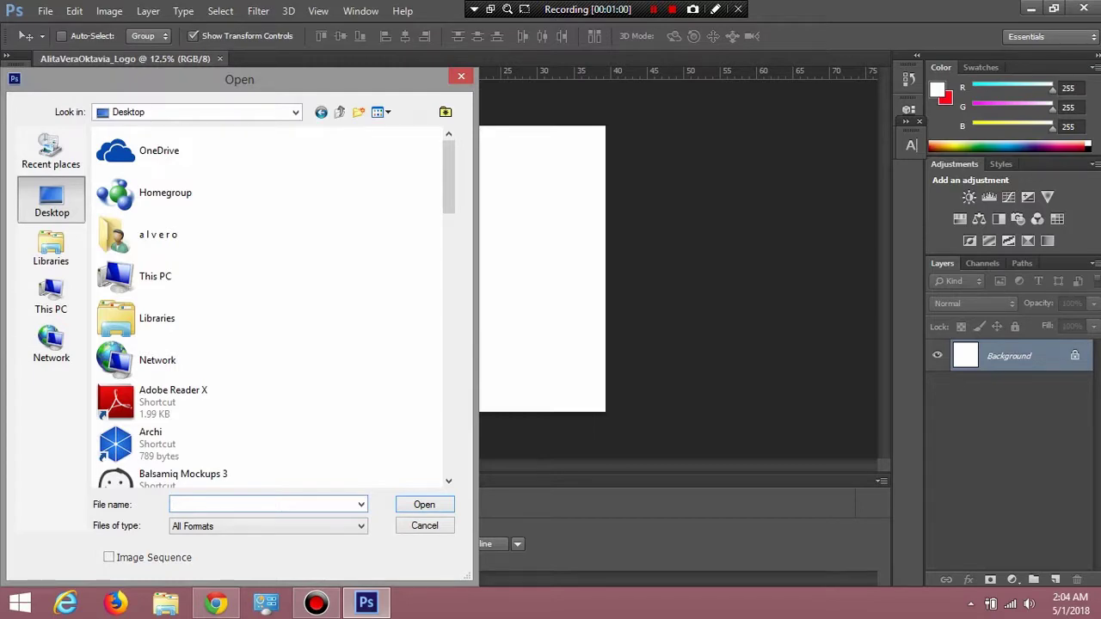
pyautogui.scroll(-5, 271, 310)
pyautogui.scroll(-5, 271, 309)
pyautogui.scroll(-3, 271, 310)
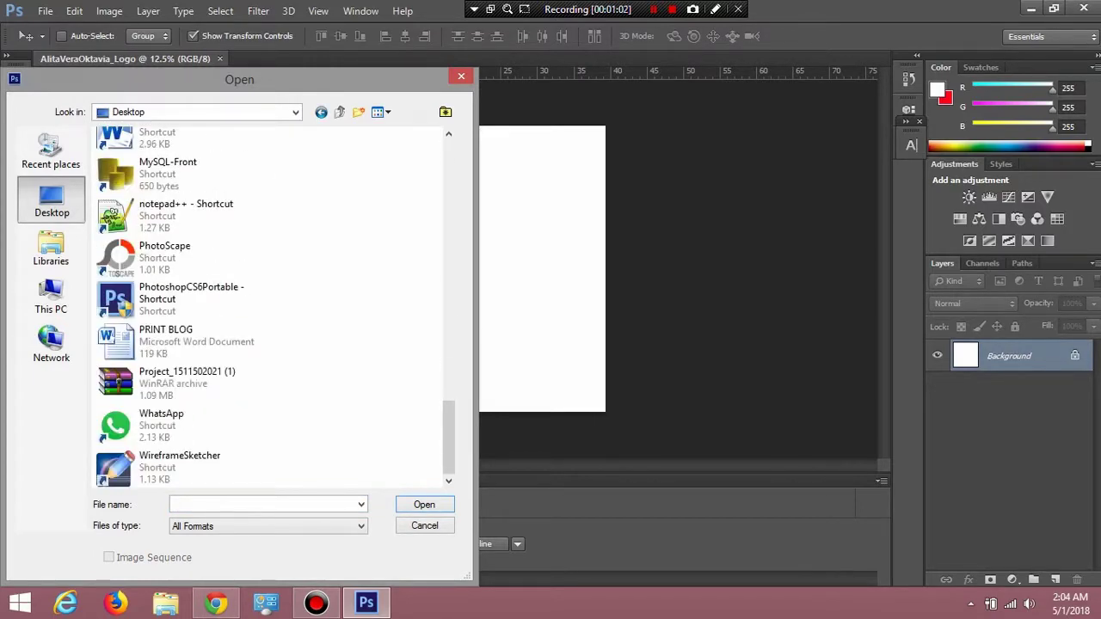
pyautogui.scroll(3, 271, 309)
pyautogui.scroll(2, 271, 309)
pyautogui.scroll(3, 271, 310)
pyautogui.scroll(3, 271, 310)
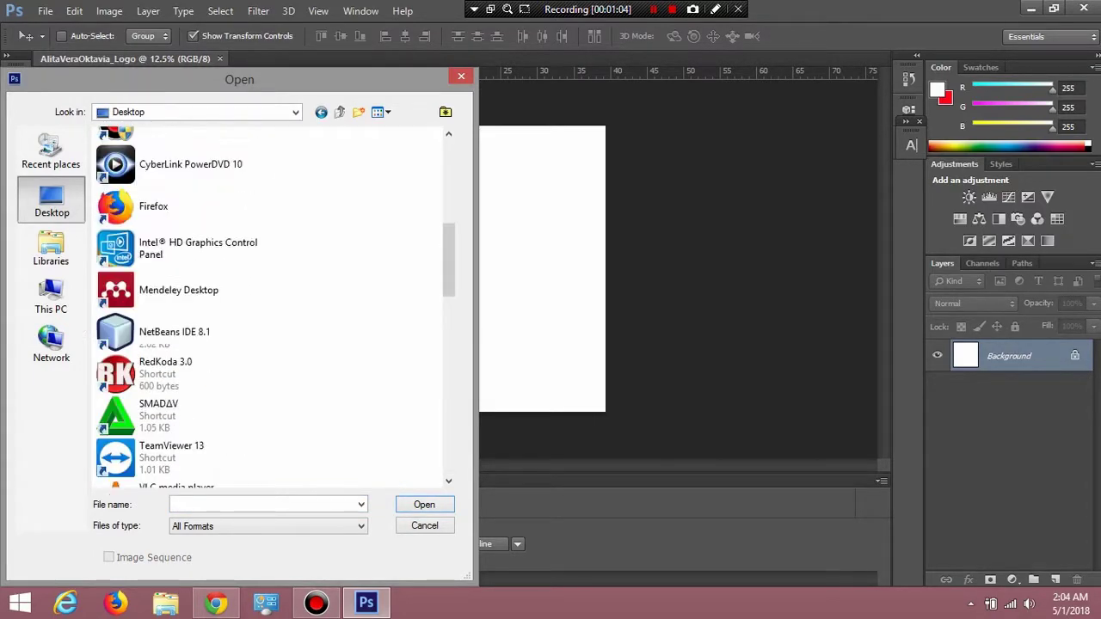
pyautogui.scroll(3, 271, 309)
pyautogui.scroll(-2, 271, 309)
pyautogui.scroll(-3, 189, 258)
pyautogui.scroll(-2, 189, 258)
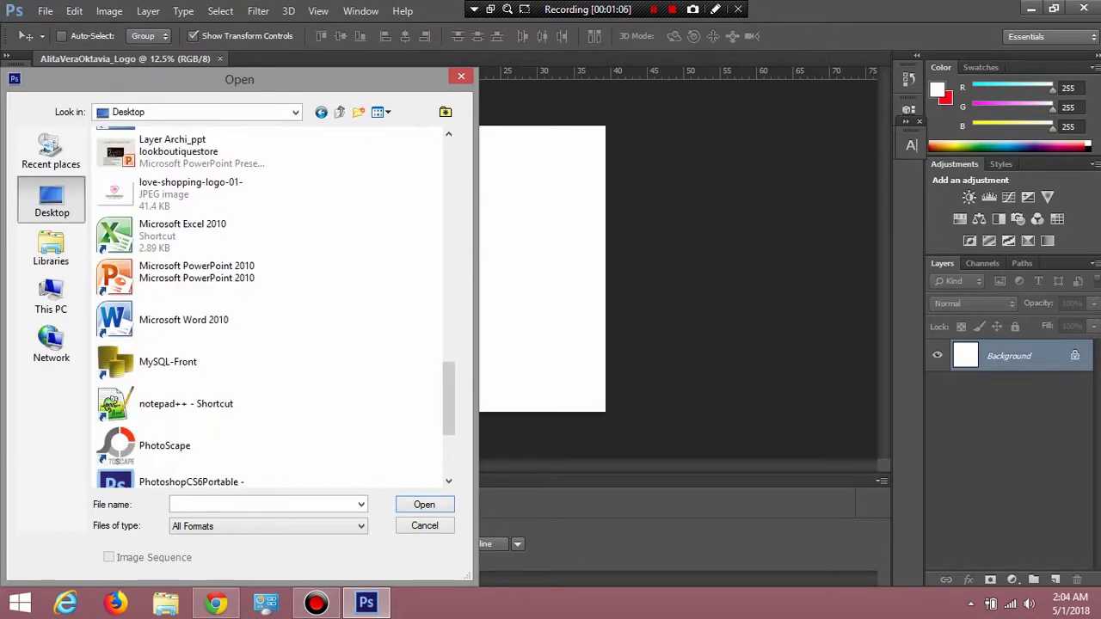
pyautogui.click(189, 193)
pyautogui.click(424, 505)
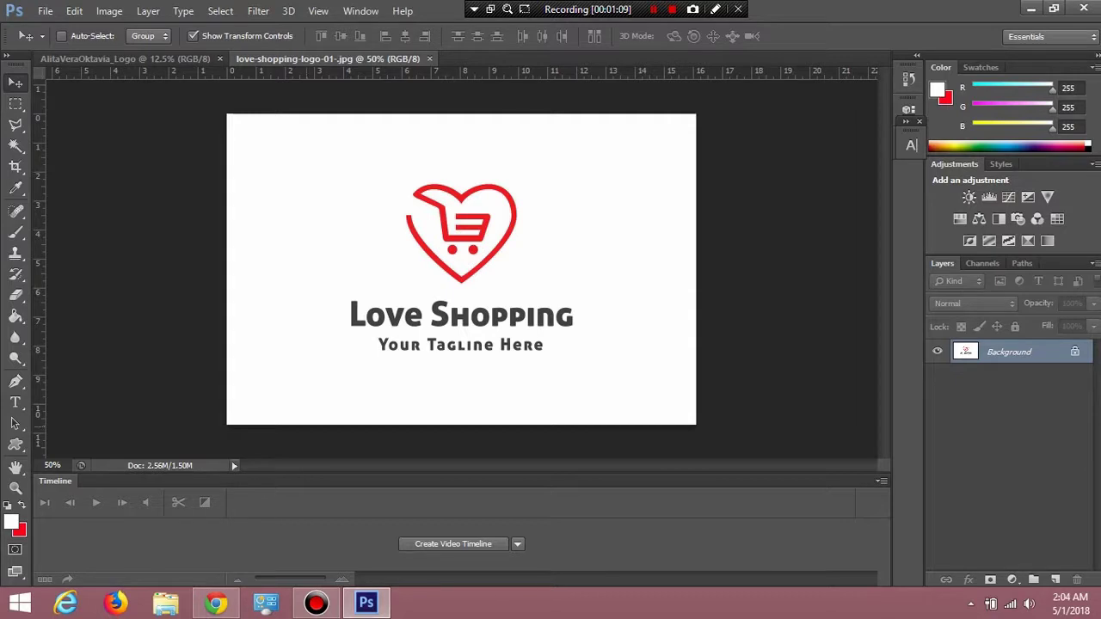
# Step: Marquee-select the heart shopping-cart icon and drag it toward the logo document
pyautogui.press('m')
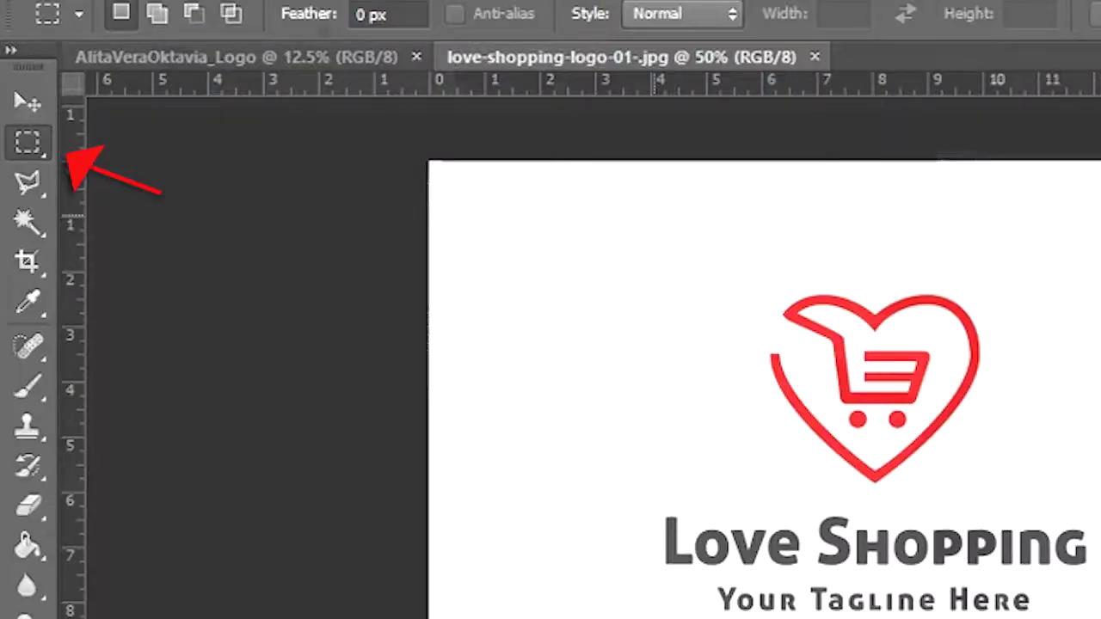
pyautogui.moveTo(346, 143)
pyautogui.mouseDown()
pyautogui.moveTo(575, 298)
pyautogui.moveTo(602, 294)
pyautogui.mouseUp()
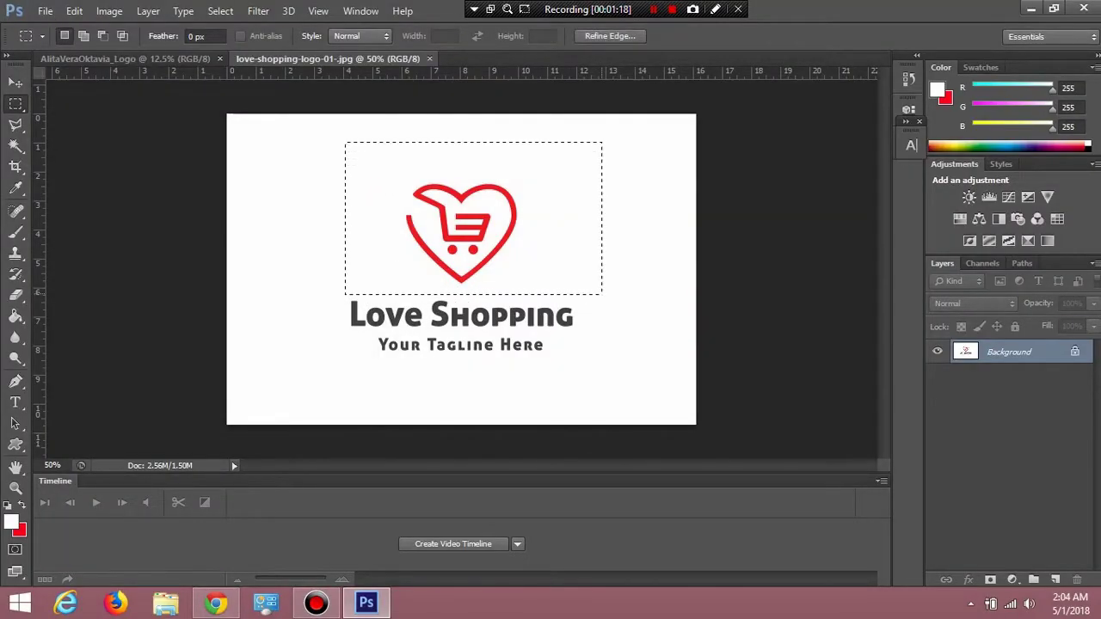
pyautogui.press('v')
pyautogui.moveTo(351, 148); pyautogui.dragTo(125, 58)
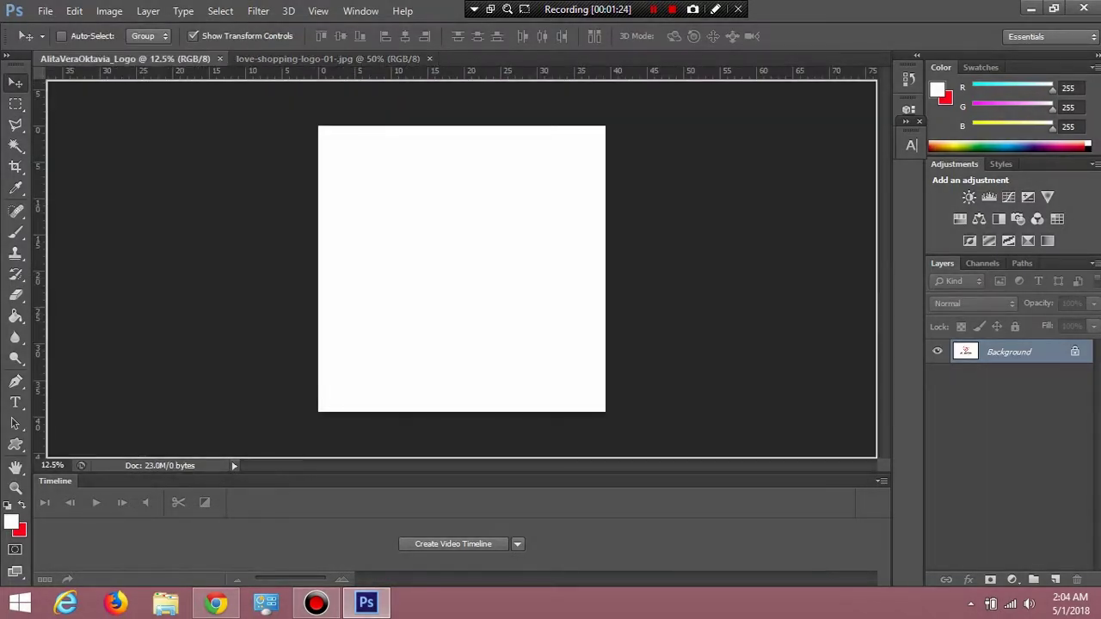
# Step: Drop the heart icon onto the canvas, enlarge it proportionally and move it up
pyautogui.moveTo(125, 59); pyautogui.dragTo(464, 226)
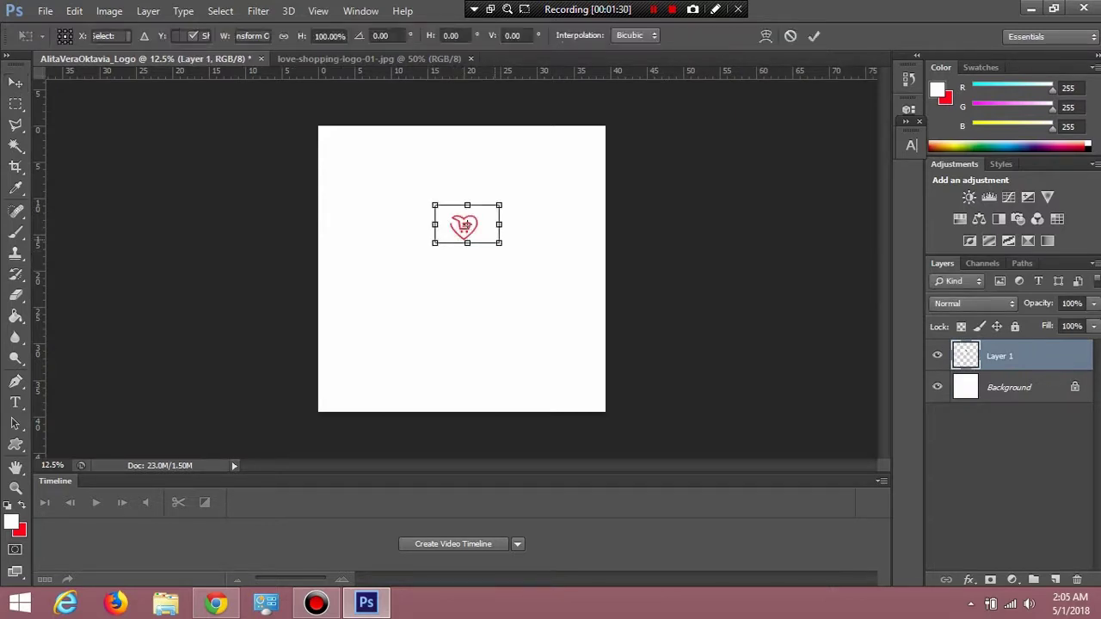
pyautogui.moveTo(499, 243); pyautogui.dragTo(526, 260)
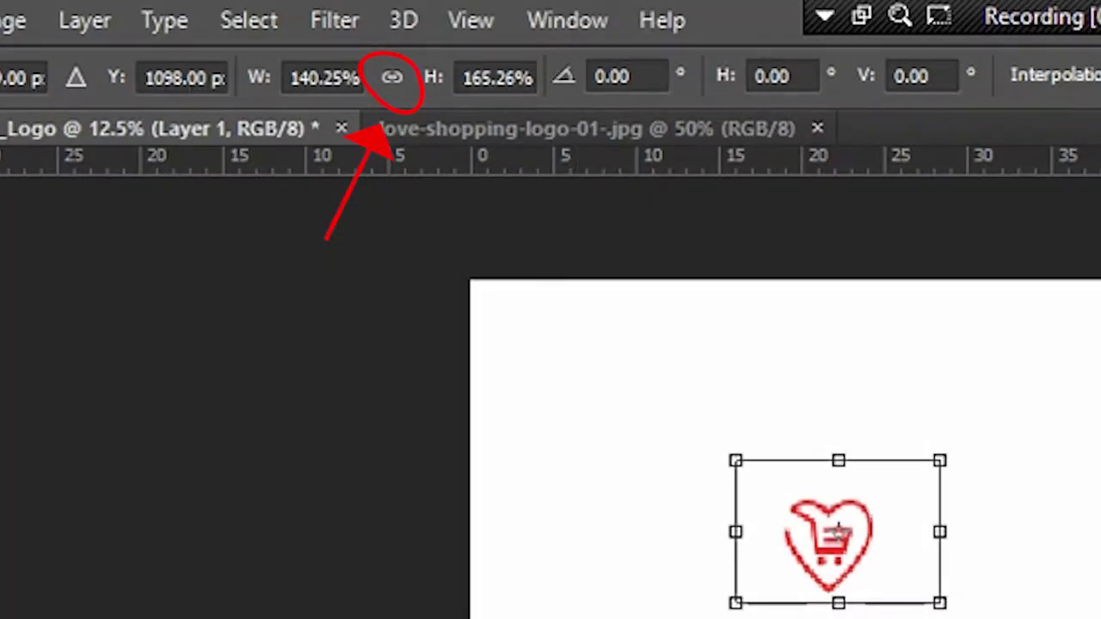
pyautogui.click(392, 77)
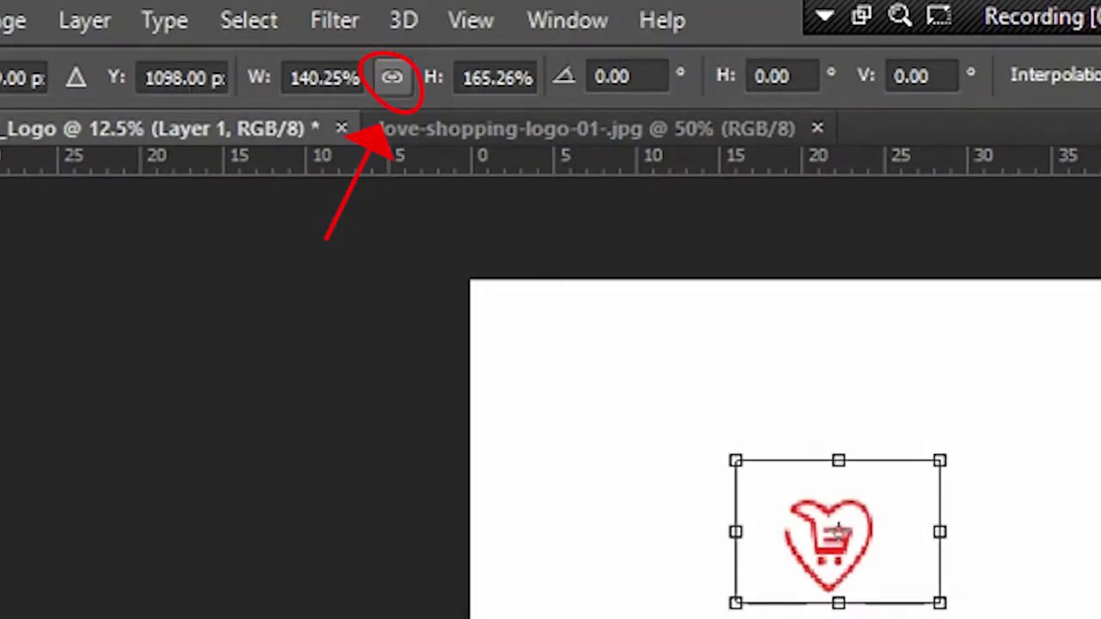
pyautogui.click(391, 77)
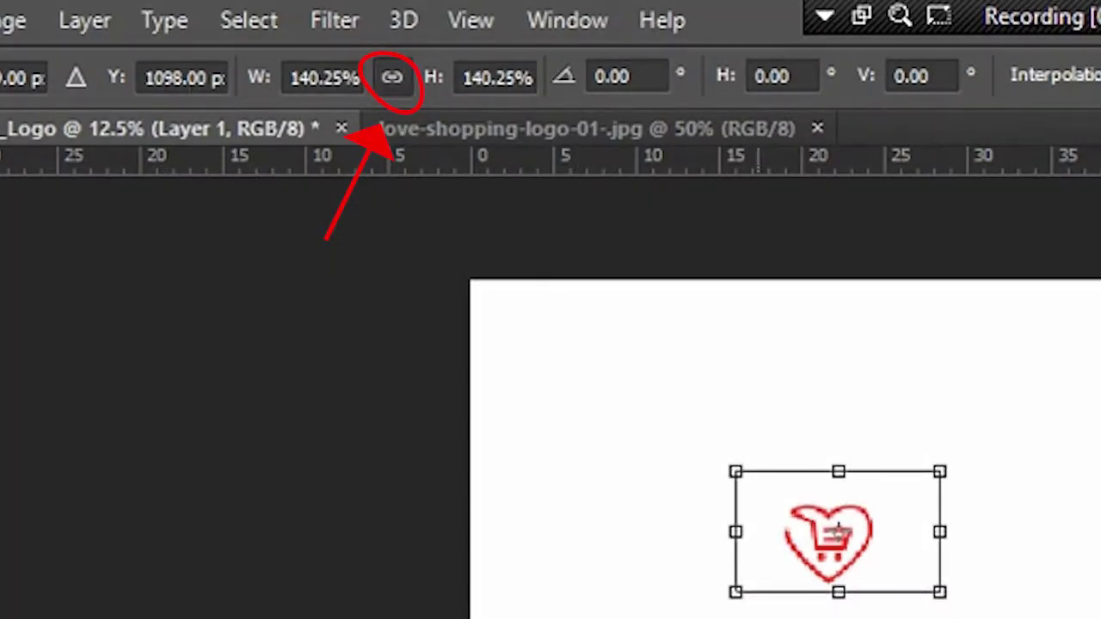
pyautogui.moveTo(736, 592); pyautogui.dragTo(290, 349)
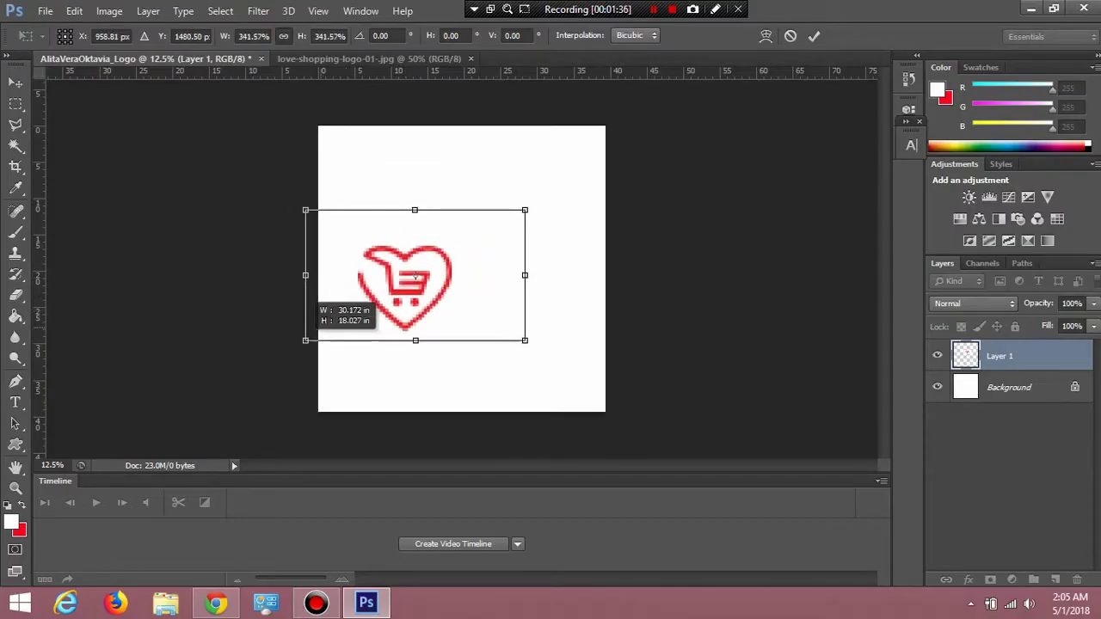
pyautogui.moveTo(407, 282); pyautogui.dragTo(488, 233)
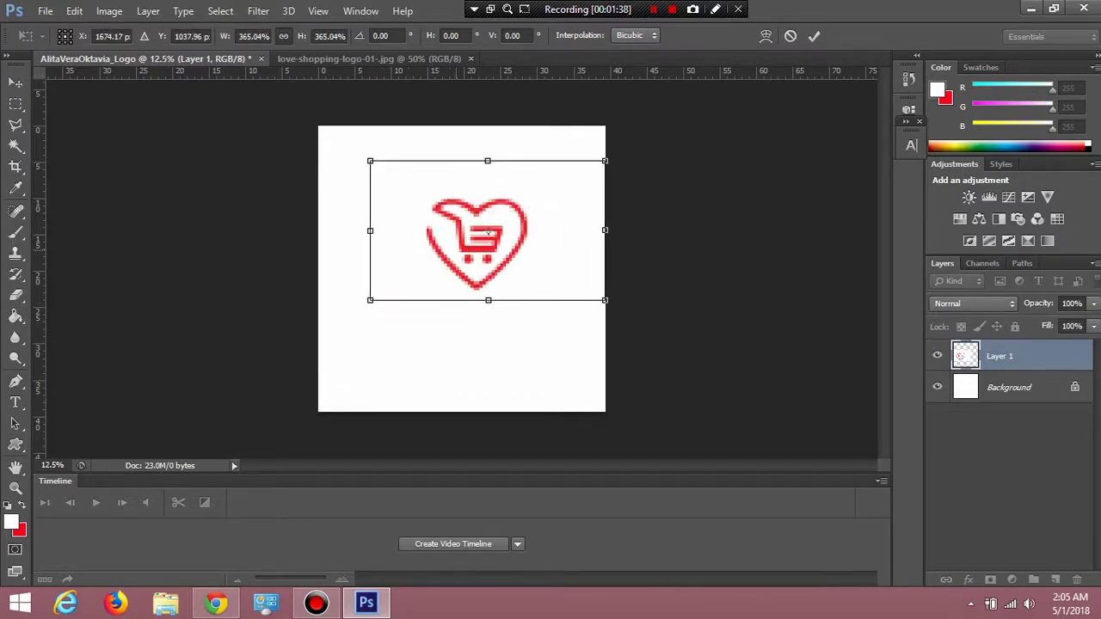
pyautogui.moveTo(370, 300); pyautogui.dragTo(307, 335)
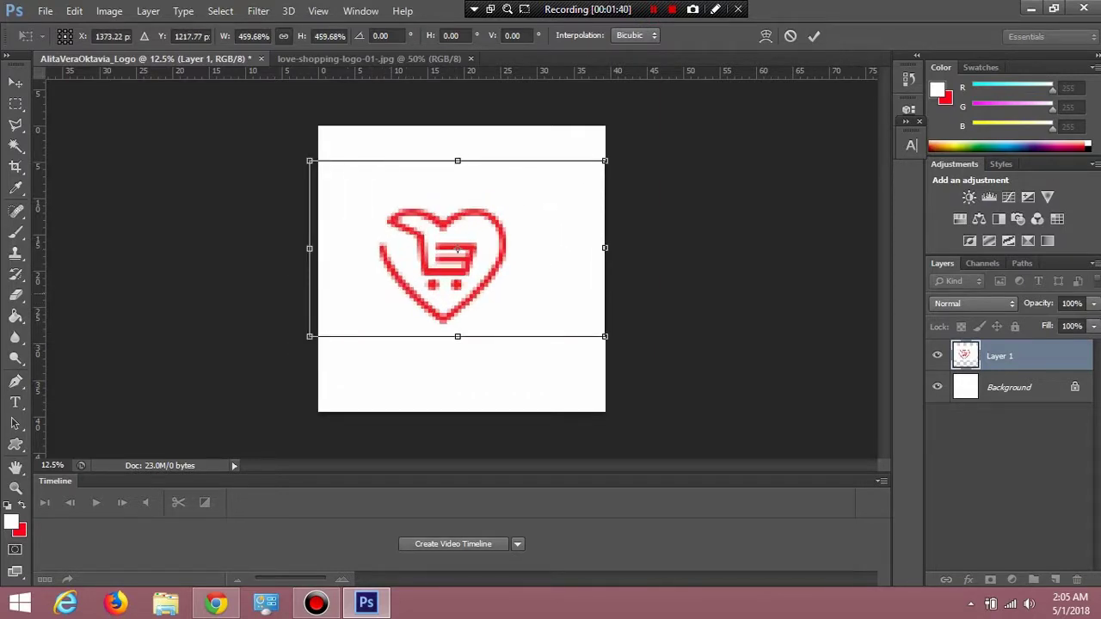
pyautogui.moveTo(434, 249); pyautogui.dragTo(473, 225)
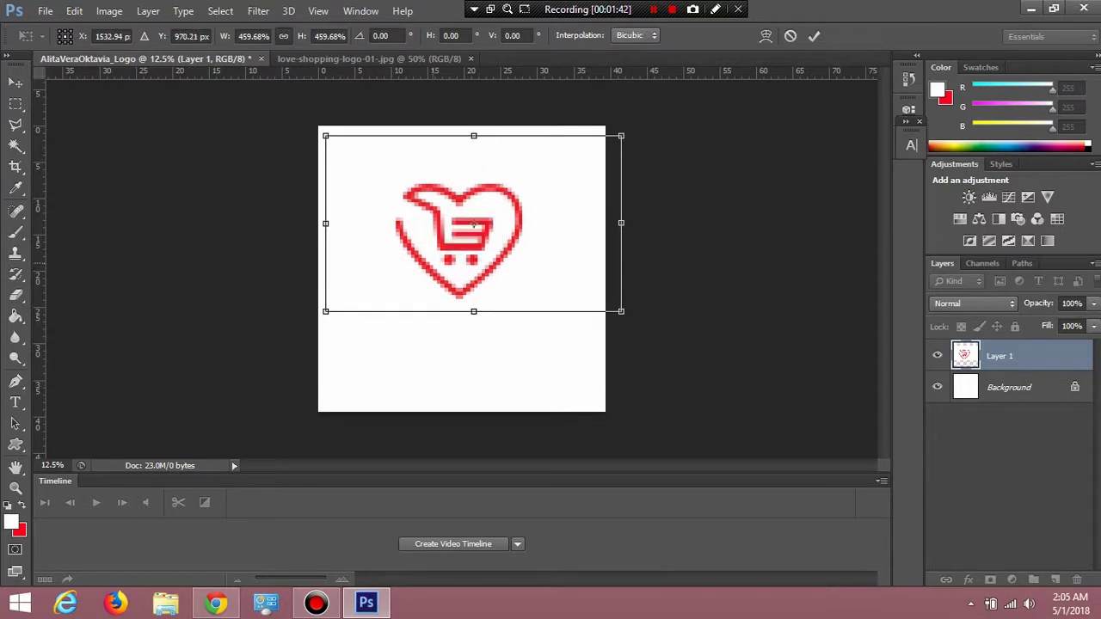
pyautogui.press('Return')
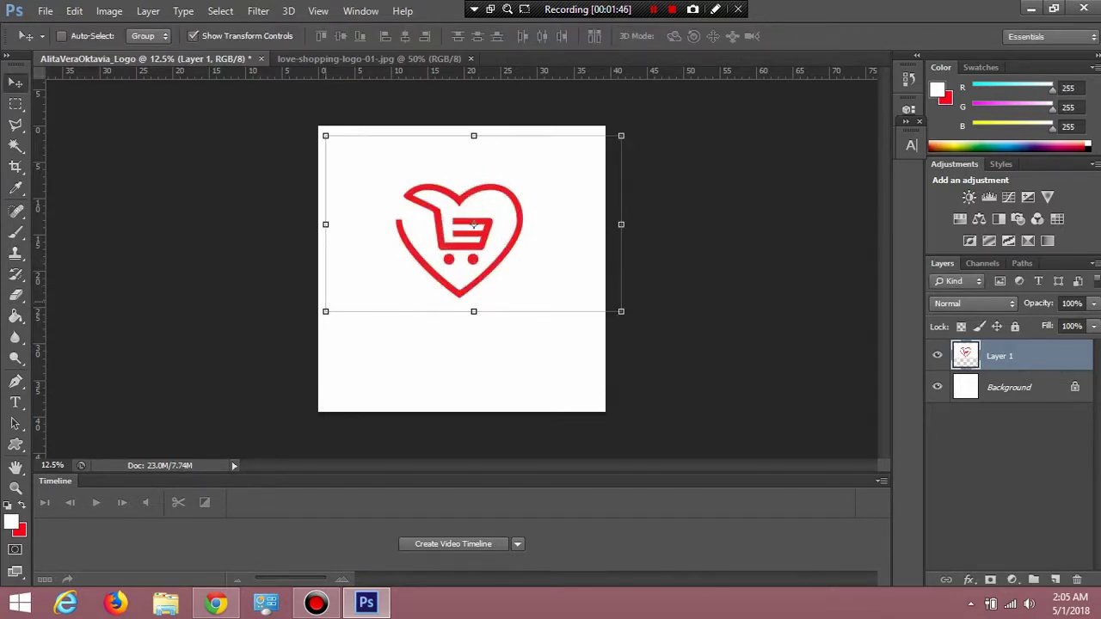
# Step: Enlarge the icon slightly more, nudge it higher, and hide the white Background layer
pyautogui.moveTo(325, 312); pyautogui.dragTo(309, 329)
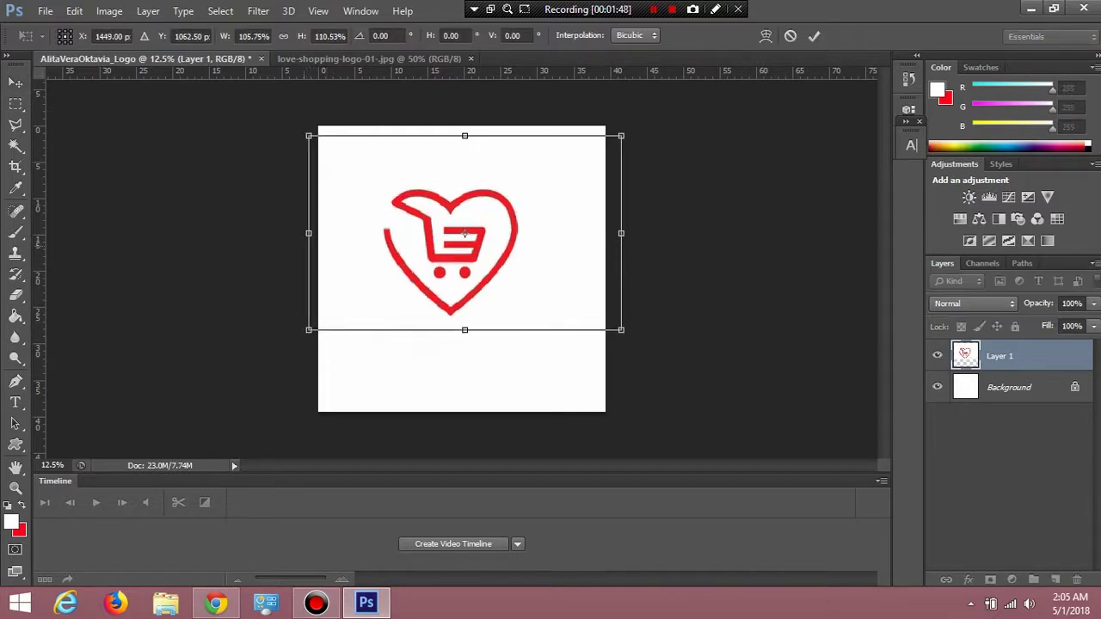
pyautogui.click(283, 35)
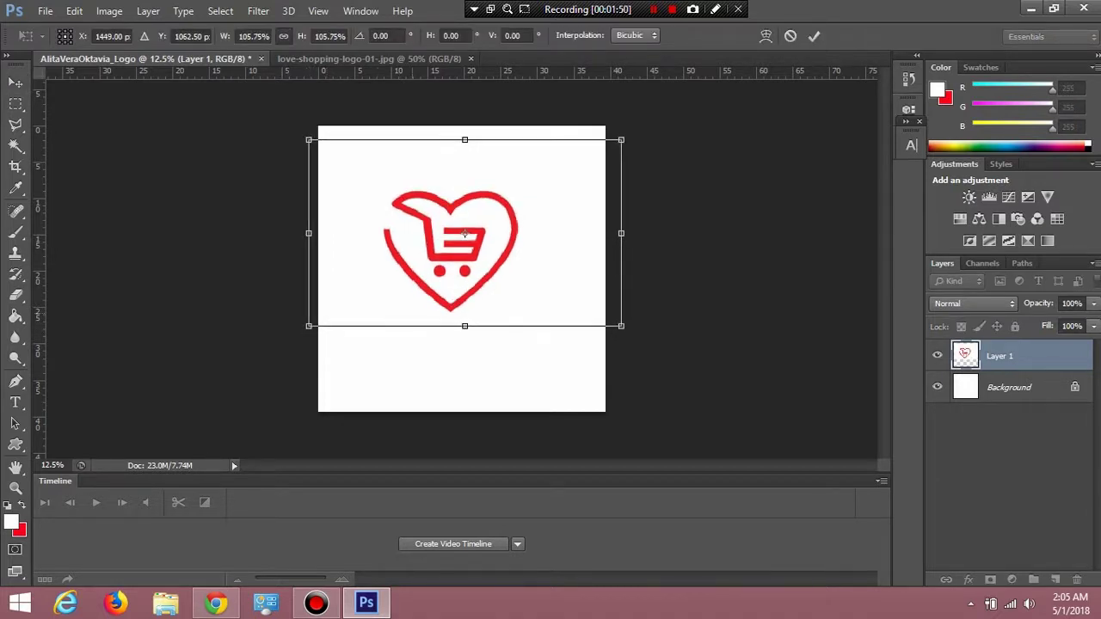
pyautogui.moveTo(309, 326); pyautogui.dragTo(297, 331)
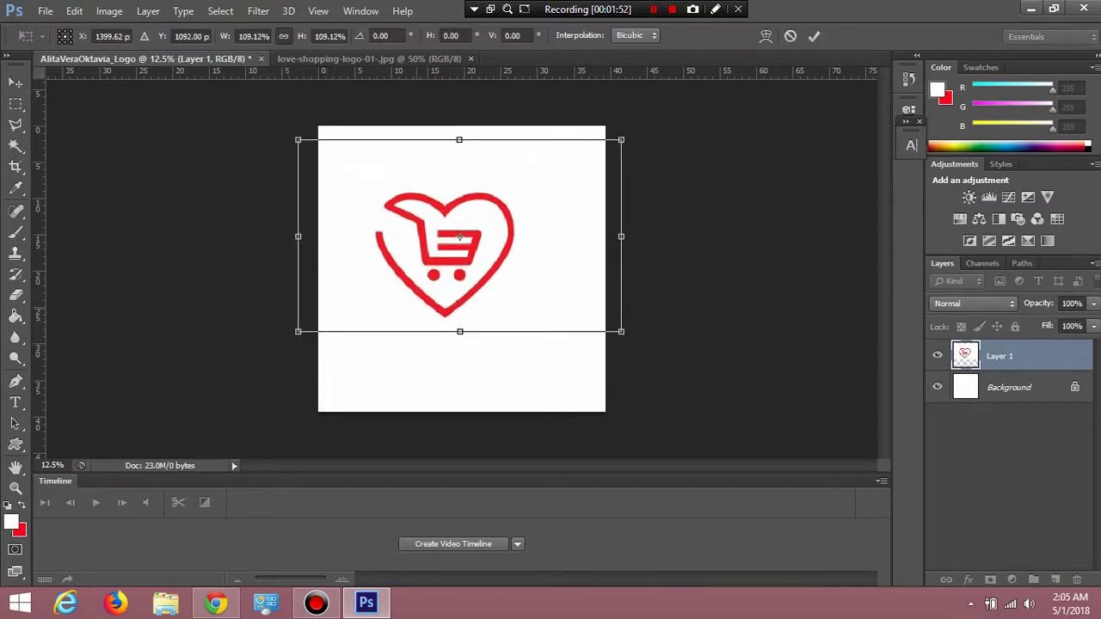
pyautogui.moveTo(460, 236); pyautogui.dragTo(480, 222)
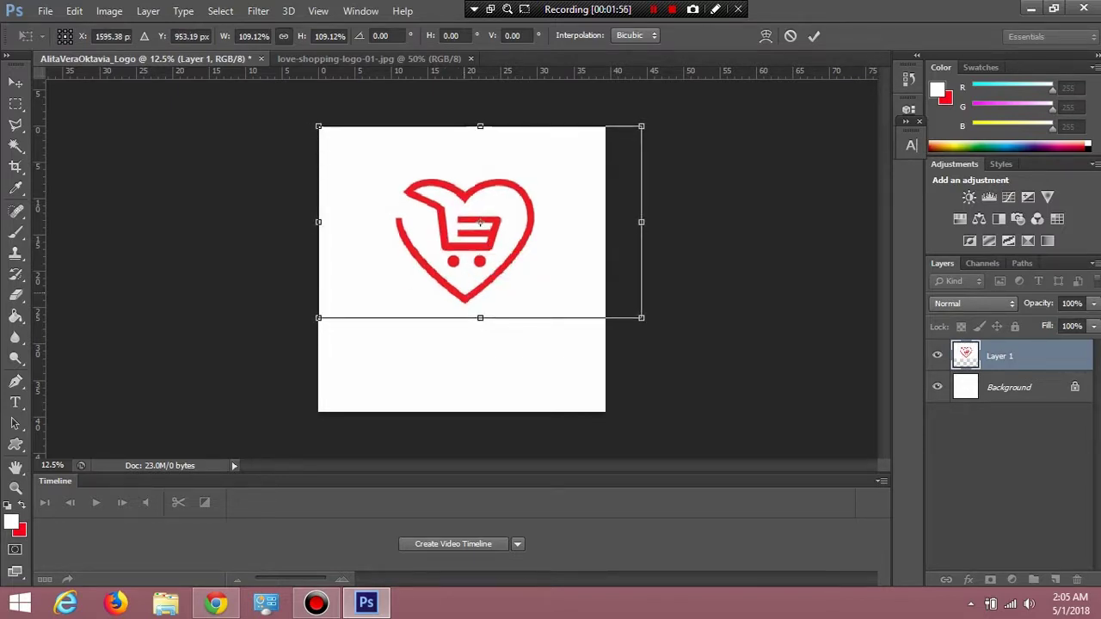
pyautogui.press('Return')
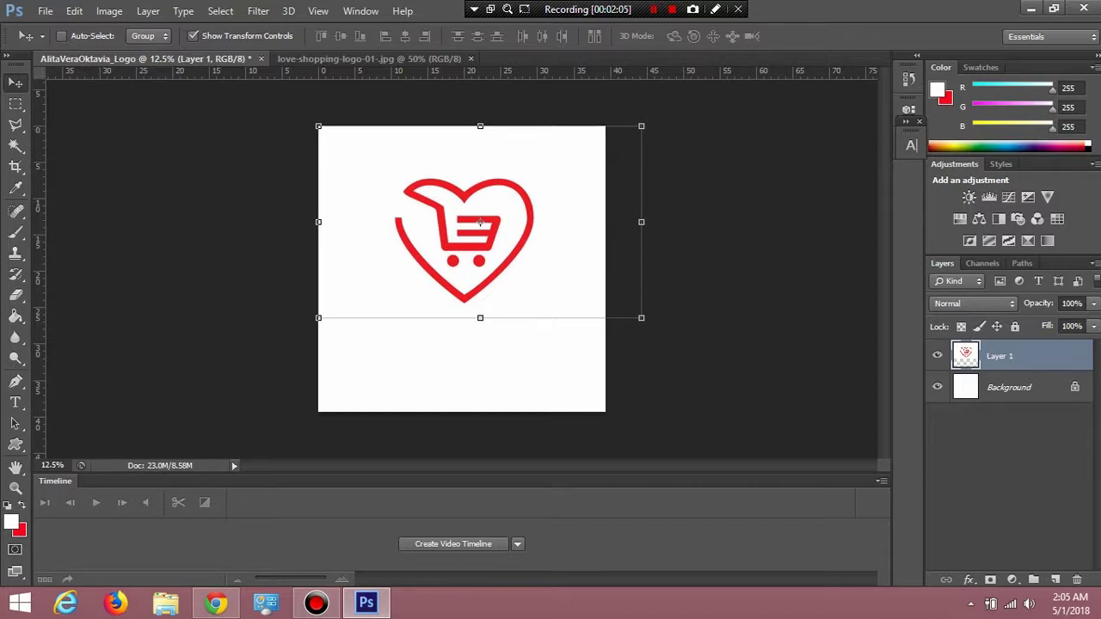
pyautogui.click(937, 387)
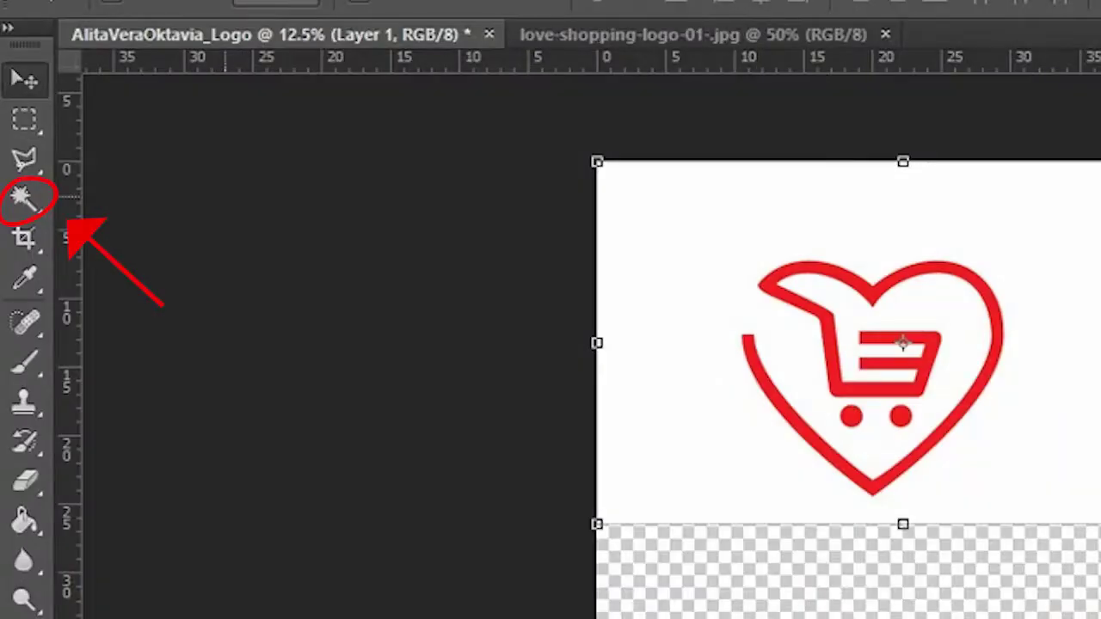
# Step: Delete the white surround with the Magic Wand, leaving the red logo on transparency
pyautogui.press('w')
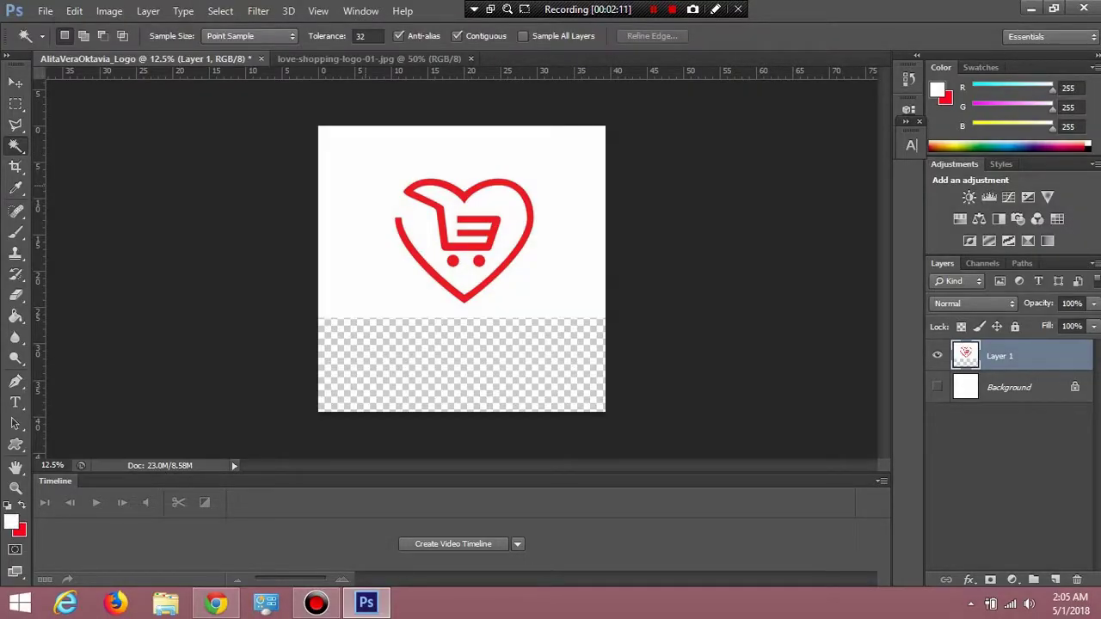
pyautogui.click(502, 274)
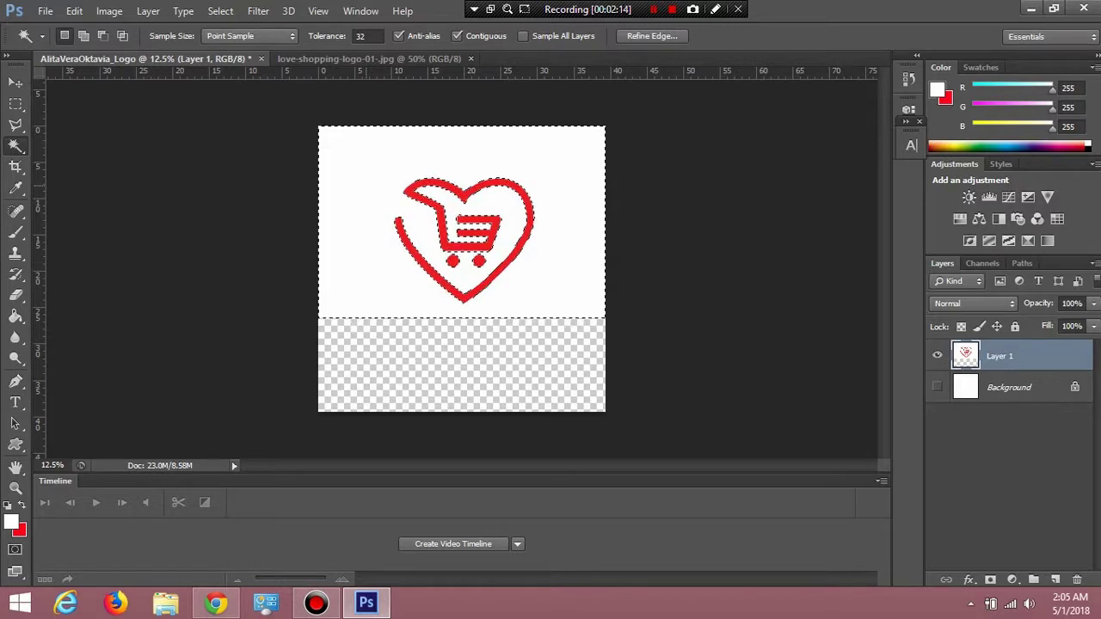
pyautogui.press('Delete')
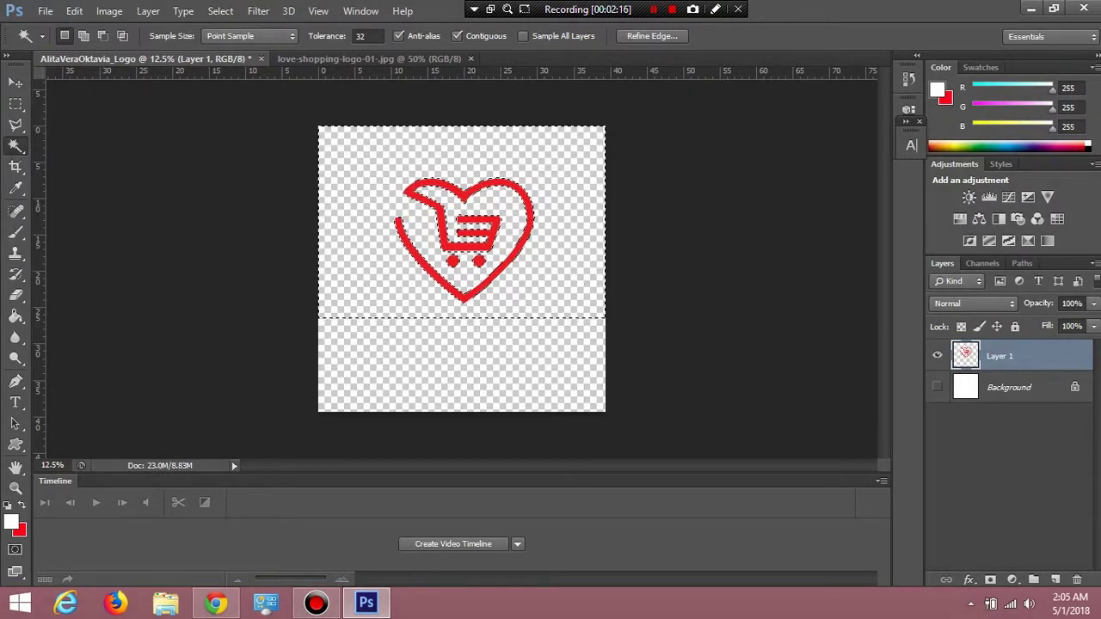
pyautogui.hotkey('ctrl', 'd')
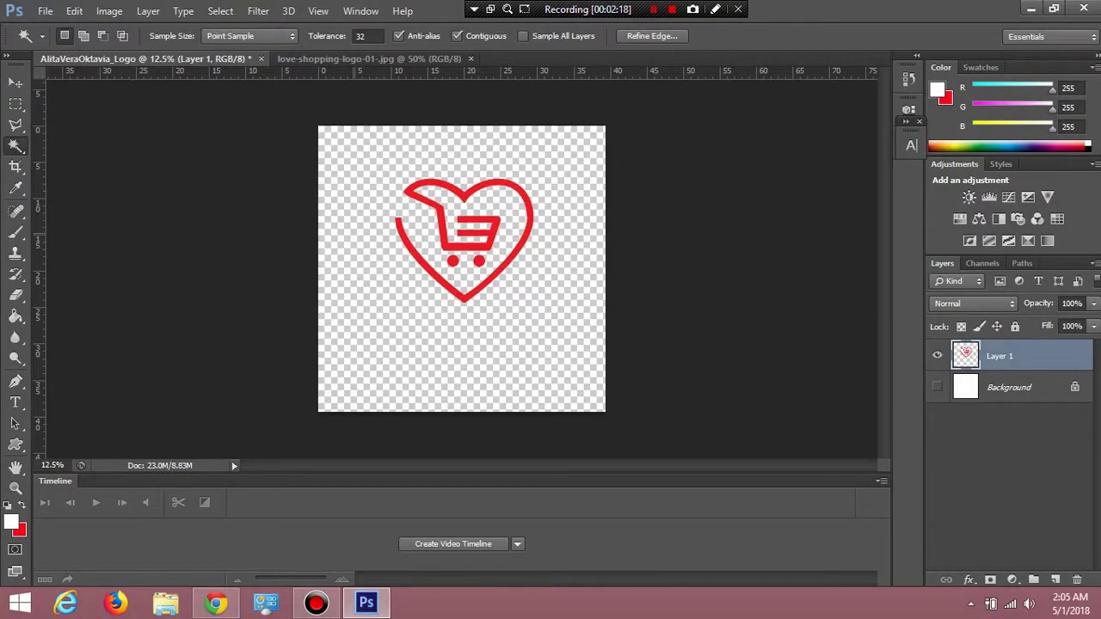
pyautogui.hotkey('ctrl', 't')
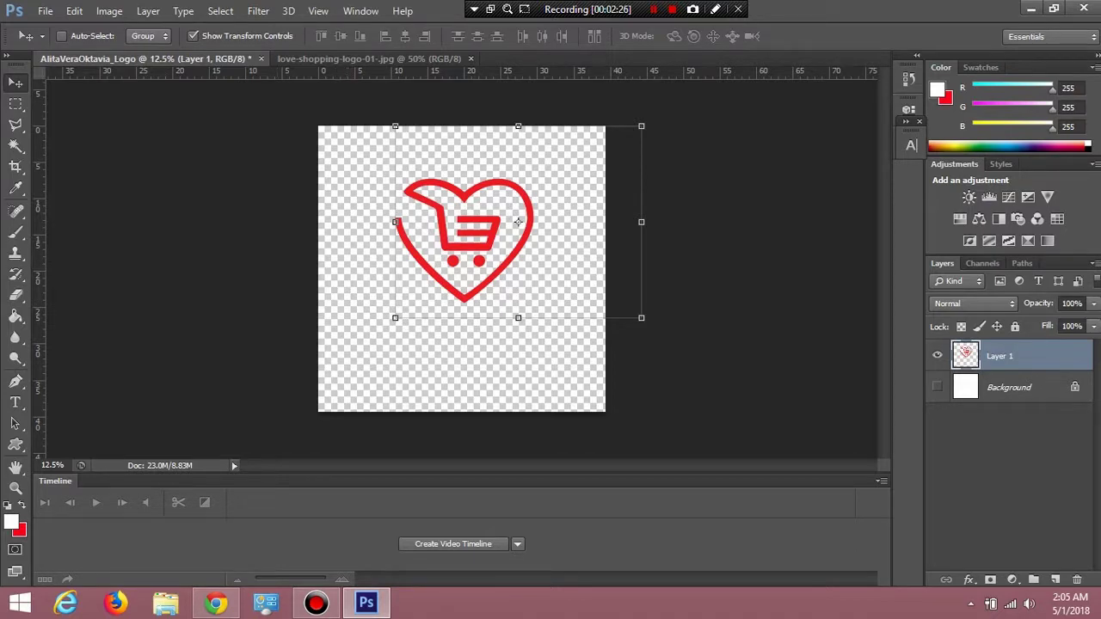
# Step: Start a Mistral 300 pt type layer below the heart in green #008001
pyautogui.press('t')
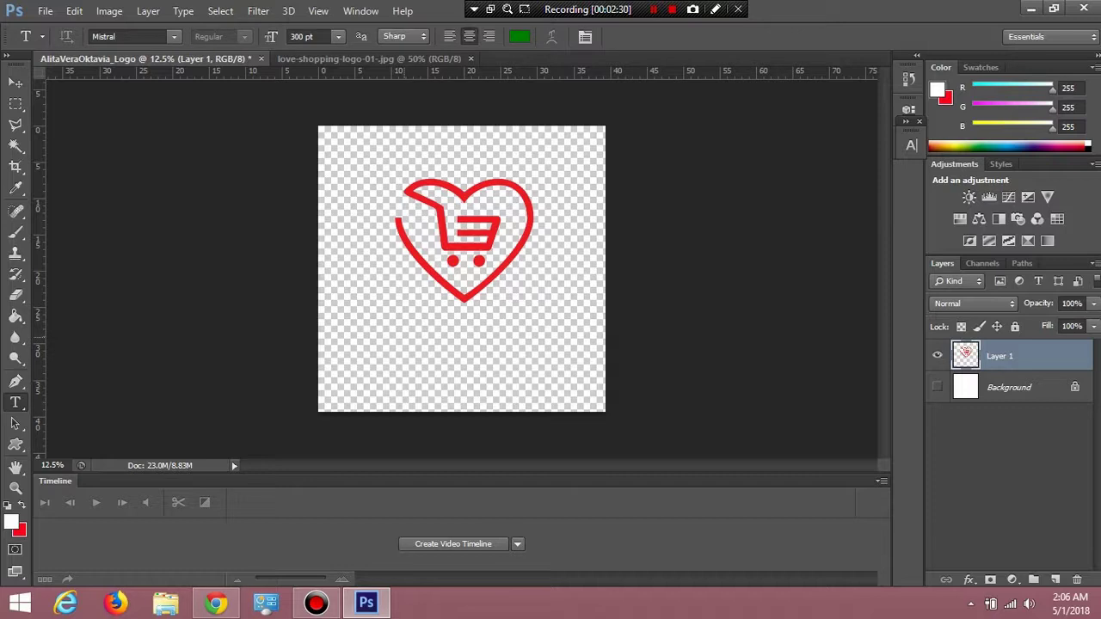
pyautogui.click(403, 333)
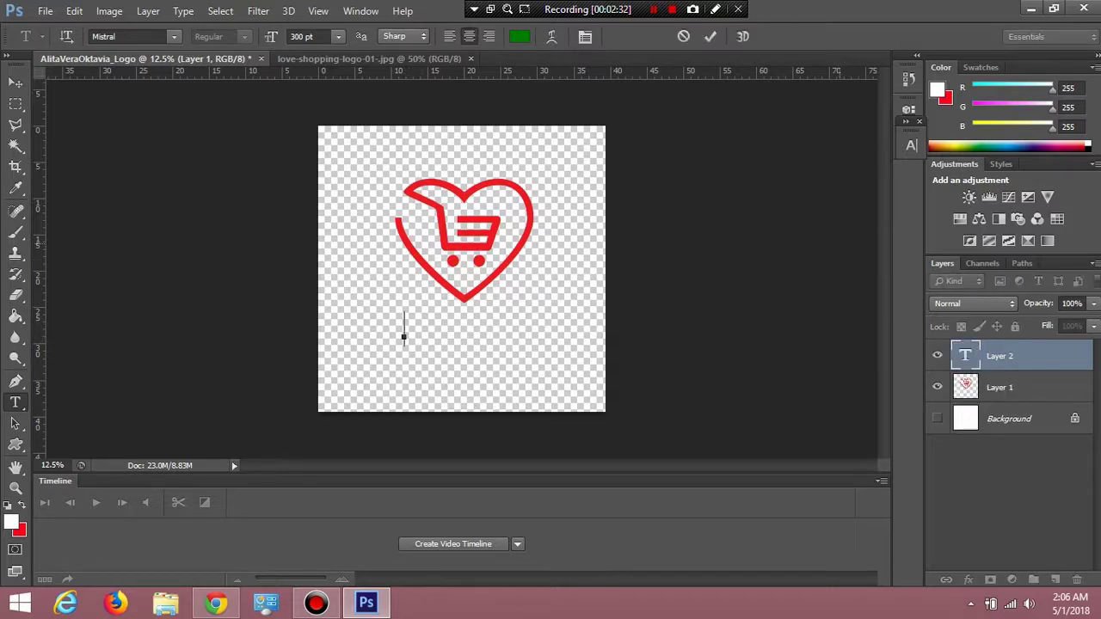
pyautogui.click(911, 145)
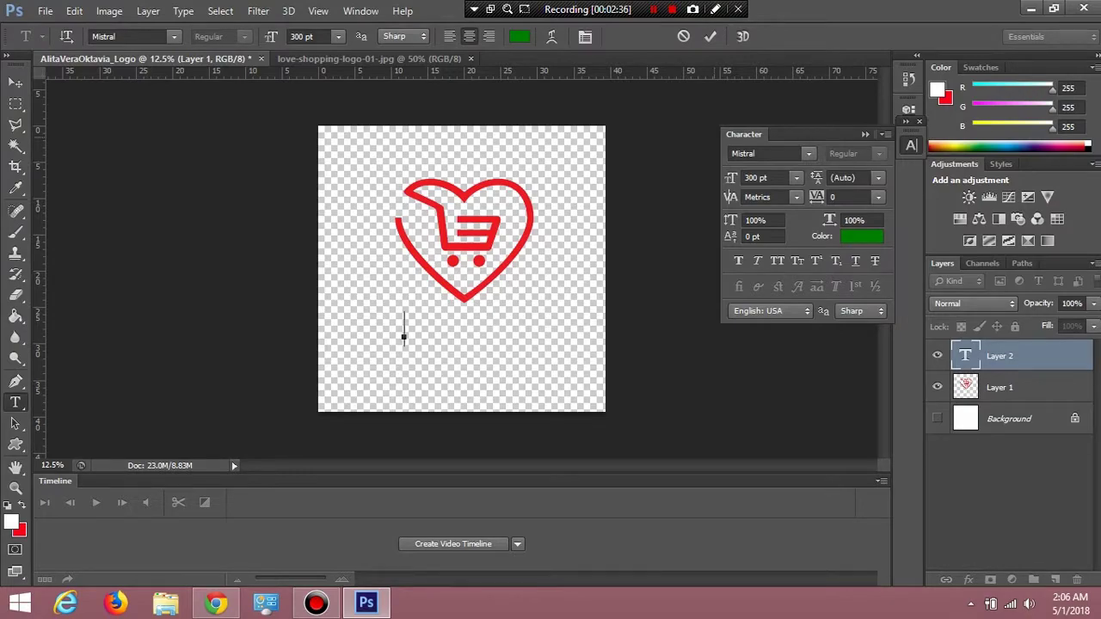
pyautogui.click(808, 154)
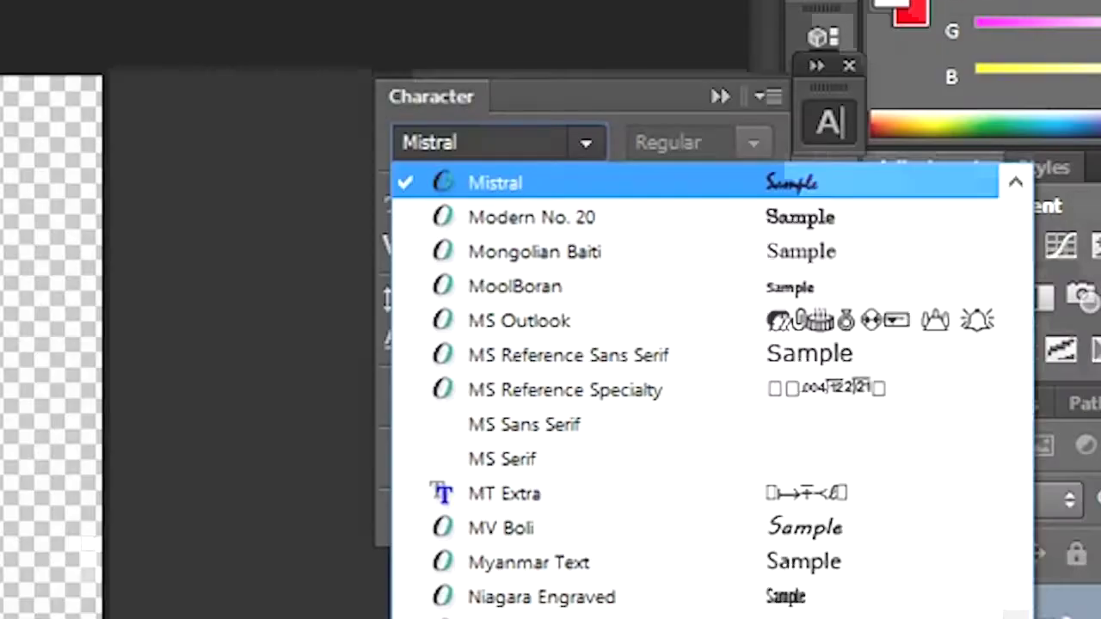
pyautogui.press('Escape')
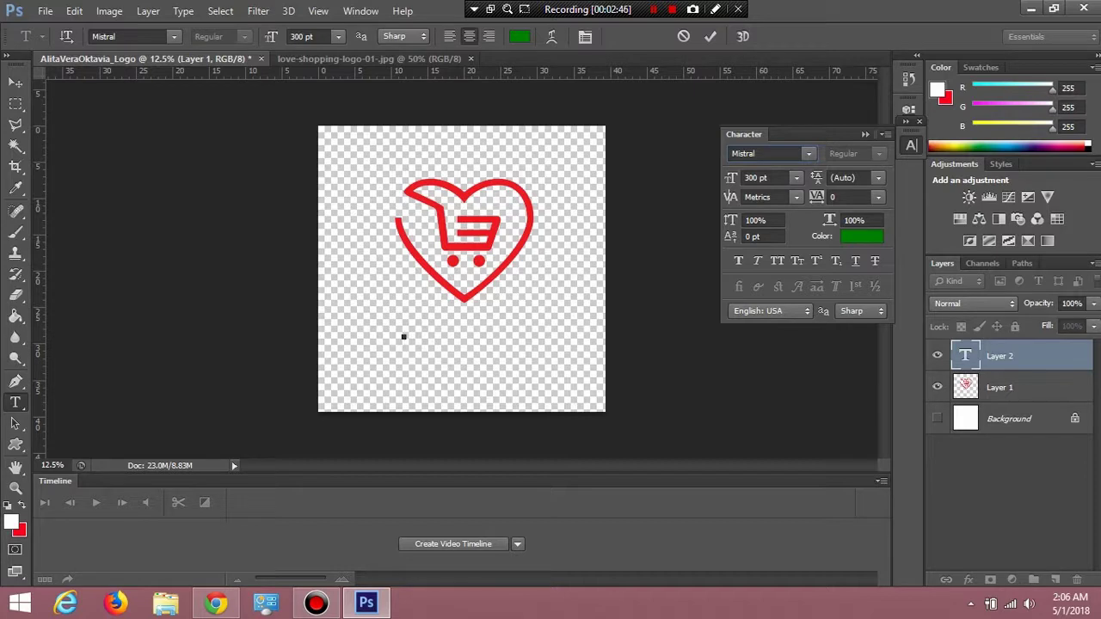
pyautogui.press('Tab')
pyautogui.click(861, 236)
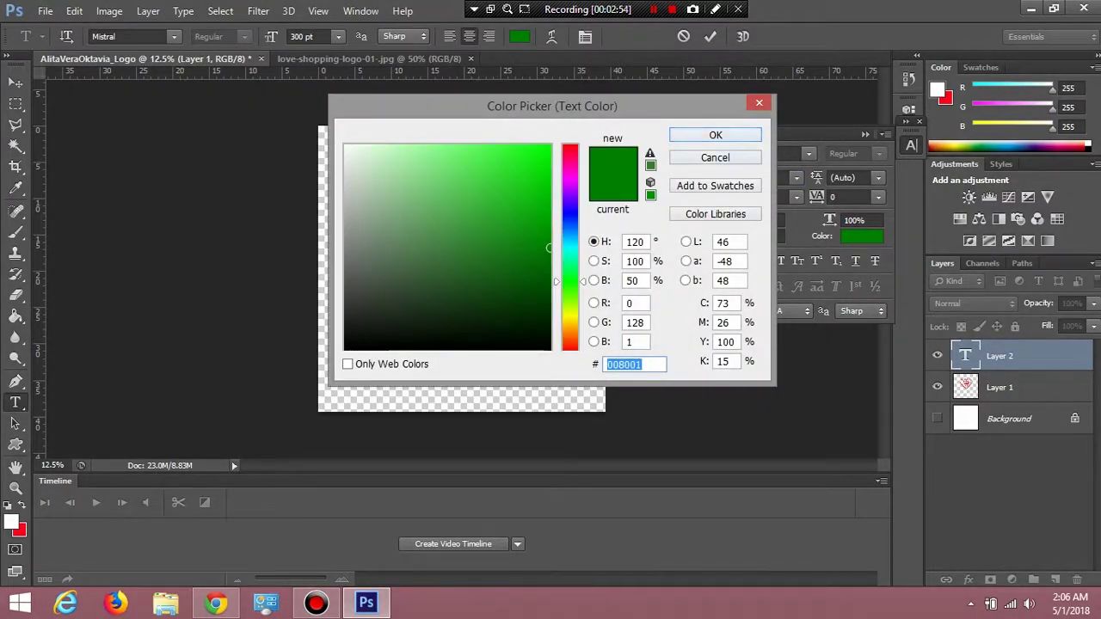
pyautogui.click(716, 135)
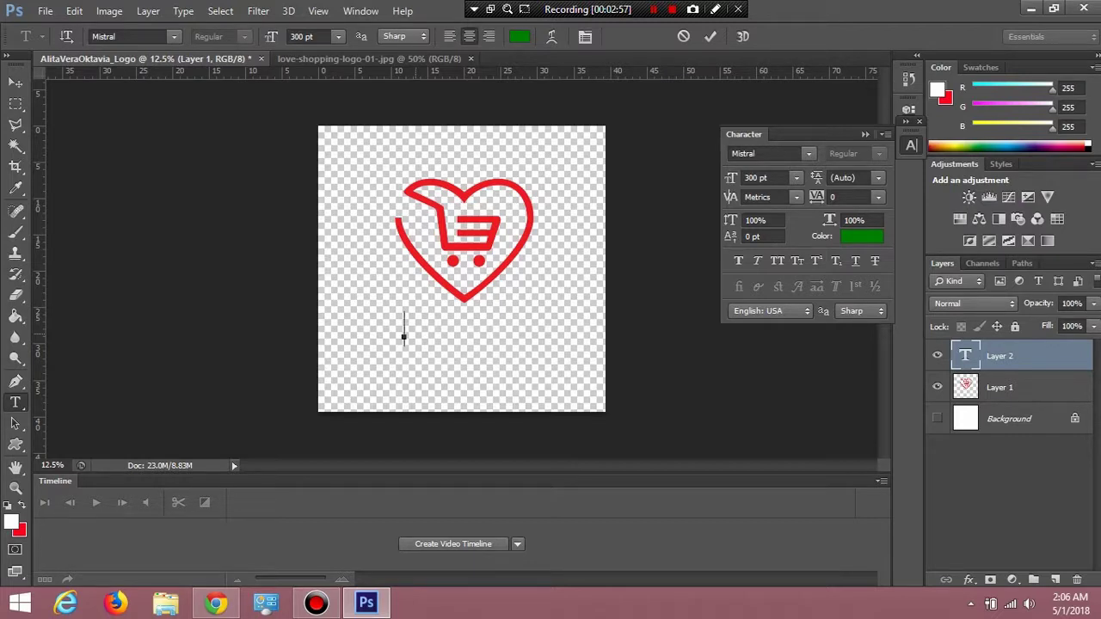
# Step: Type the word Shippin' beneath the heart and select all of it
pyautogui.write('Sh')
pyautogui.write('ippin')
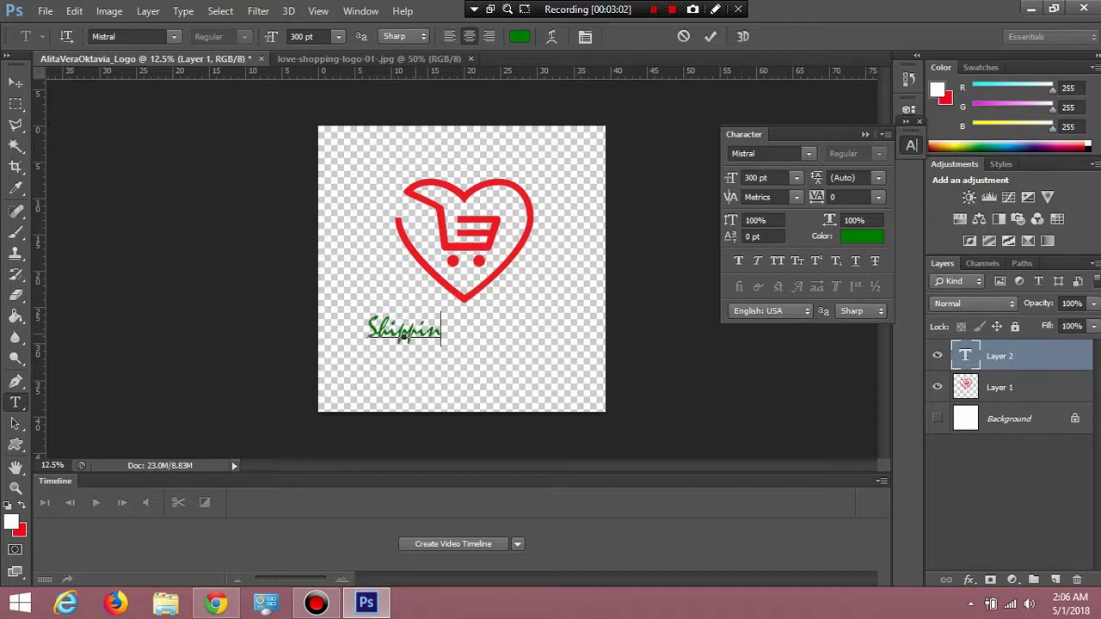
pyautogui.write('g')
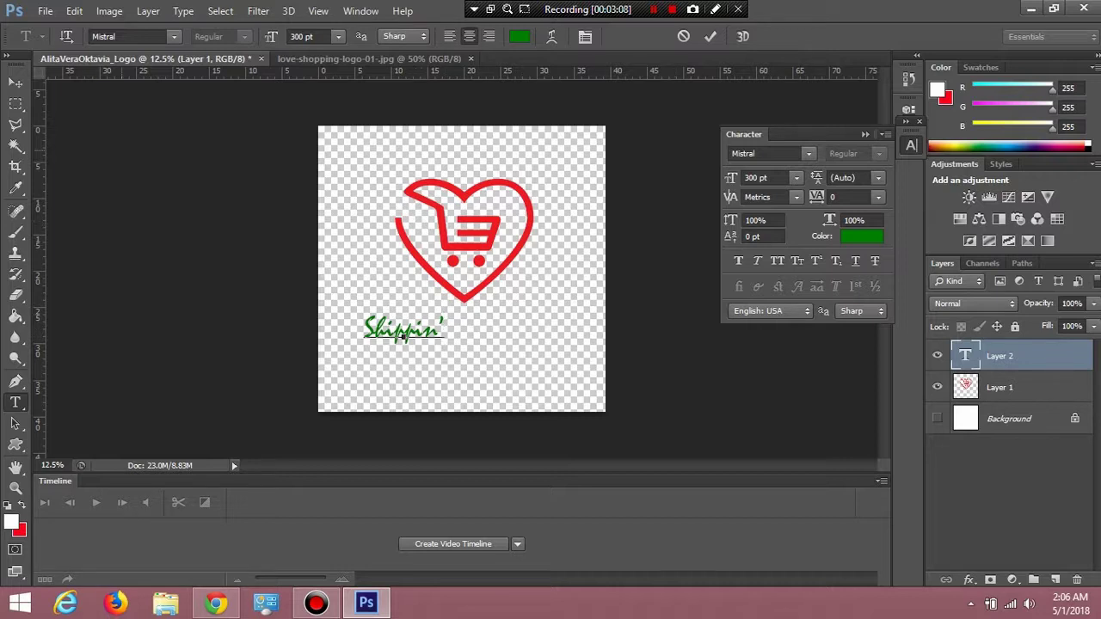
pyautogui.press('ctrl')
pyautogui.hotkey('ctrl', 'a')
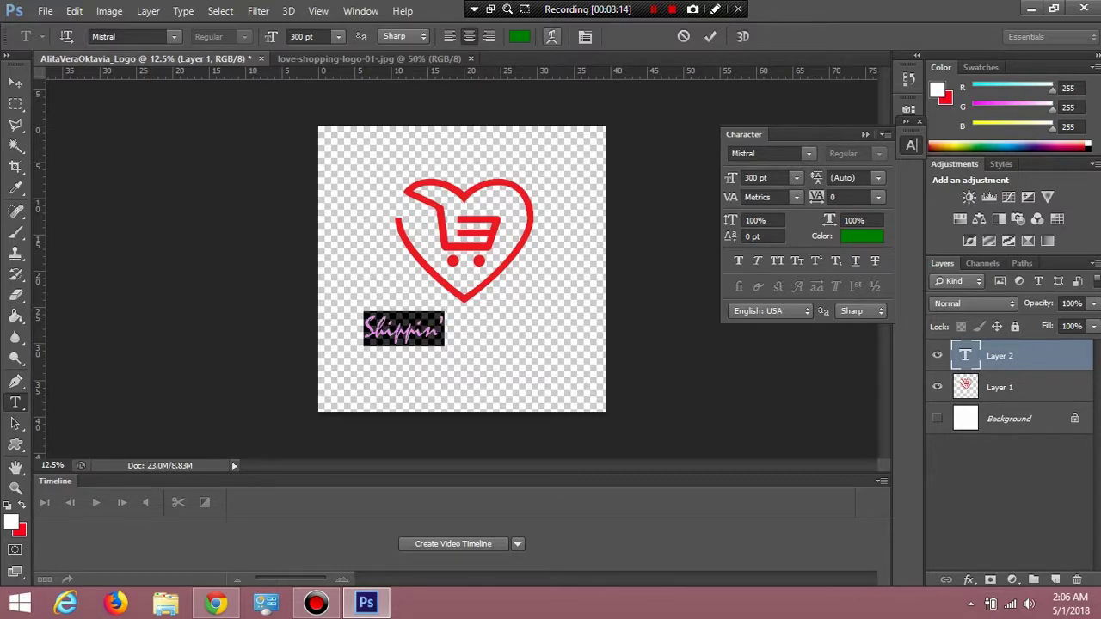
# Step: Warp the text with the Arc style at -50% bend and commit it
pyautogui.click(552, 36)
pyautogui.click(695, 164)
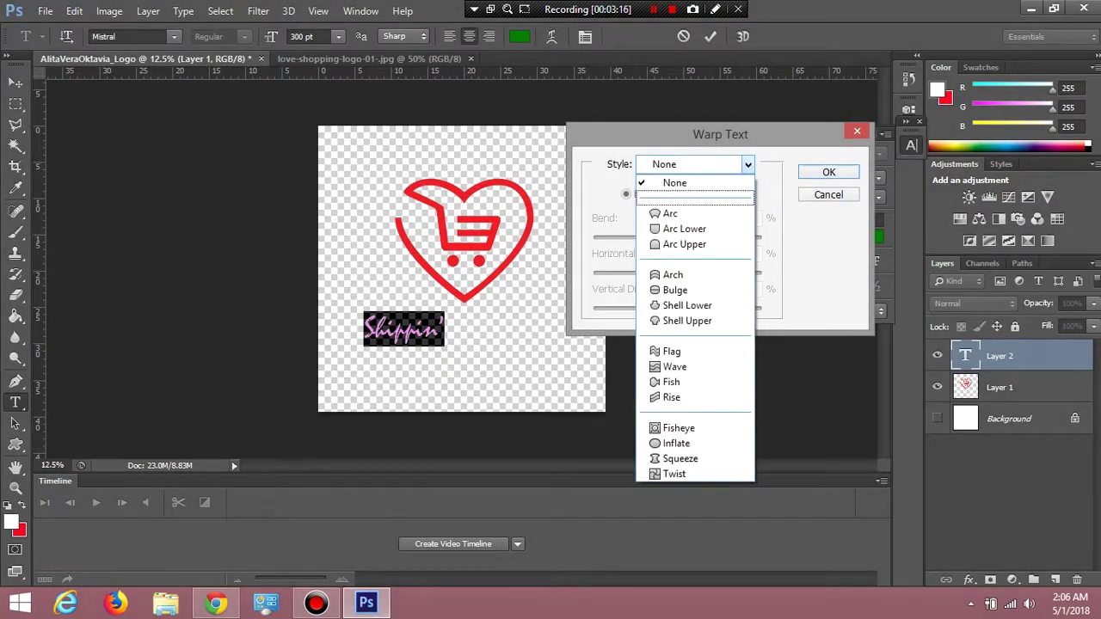
pyautogui.click(670, 214)
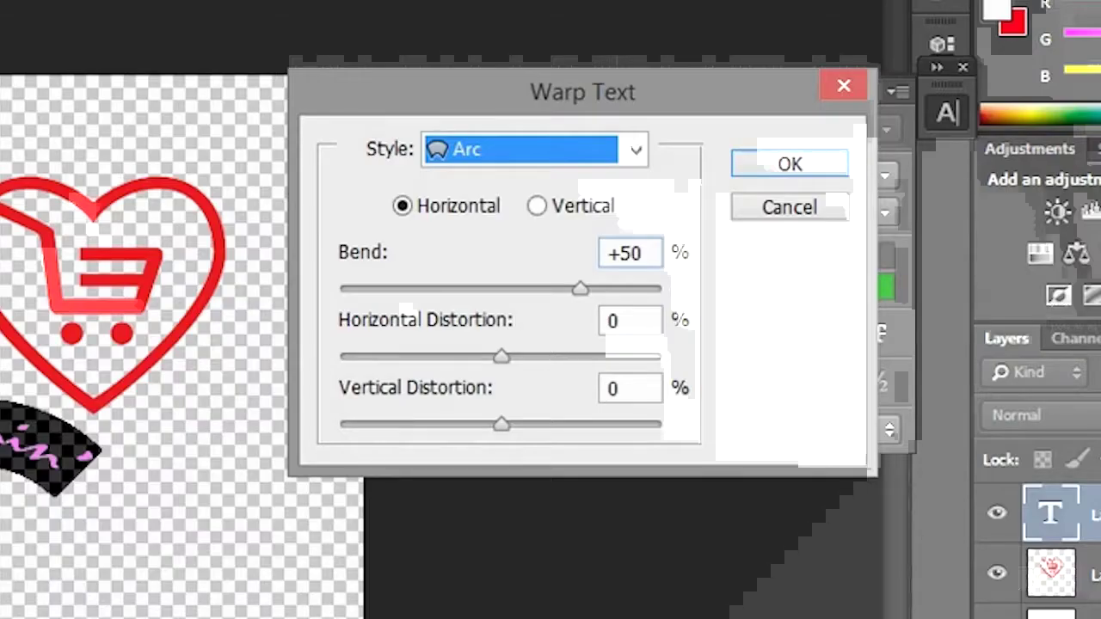
pyautogui.moveTo(719, 236); pyautogui.dragTo(634, 236)
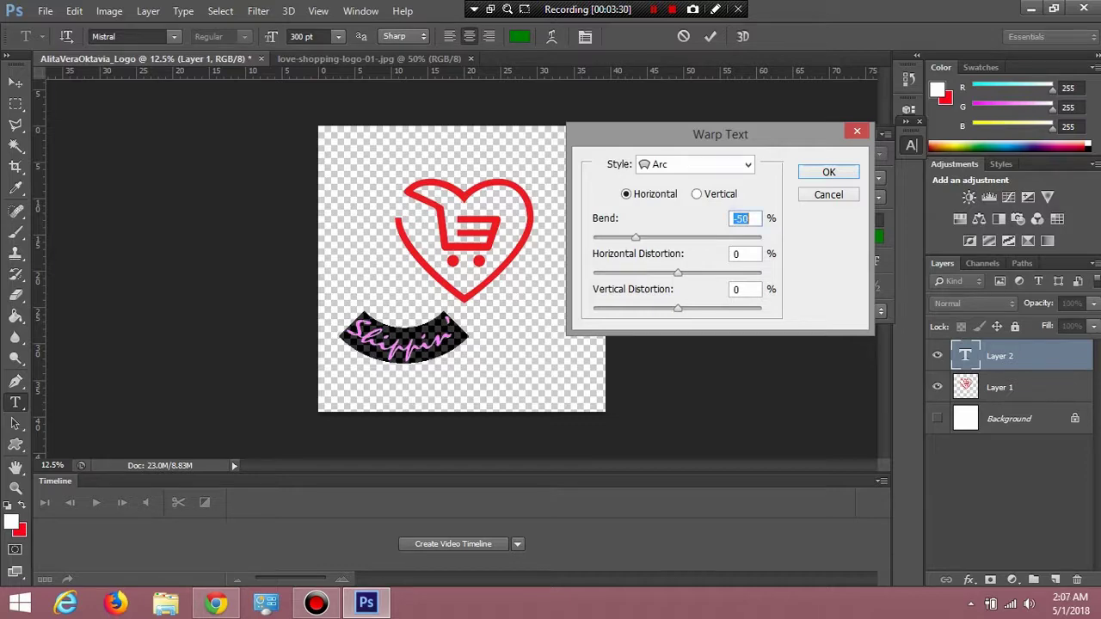
pyautogui.click(828, 172)
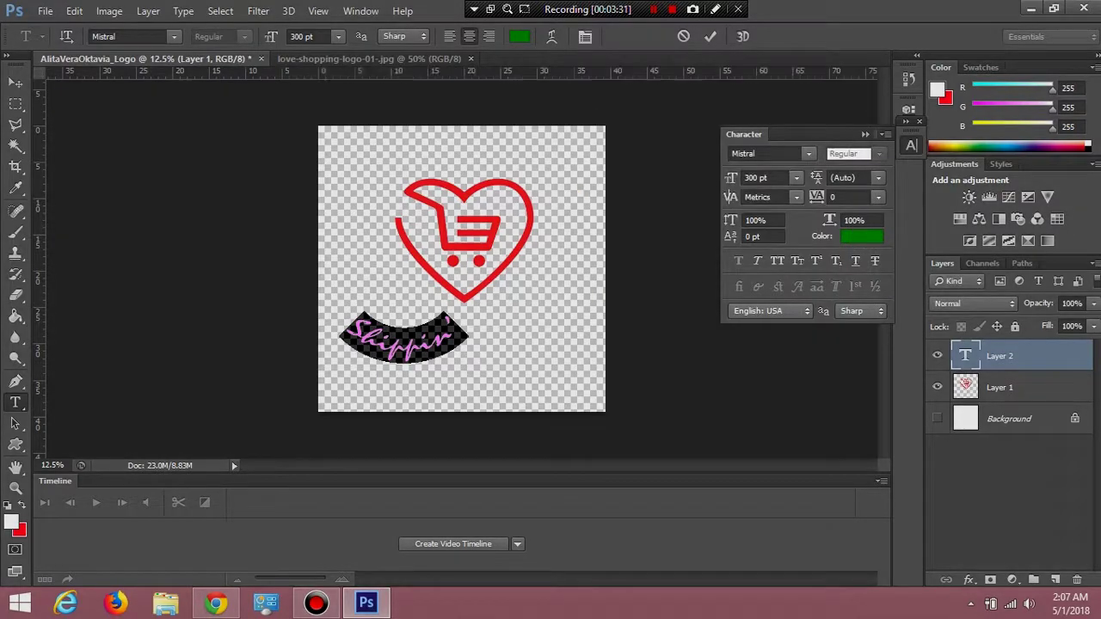
pyautogui.hotkey('ctrl', 'Return')
# Step: Move the arched Shippin' text up and centre it under the heart's point
pyautogui.press('v')
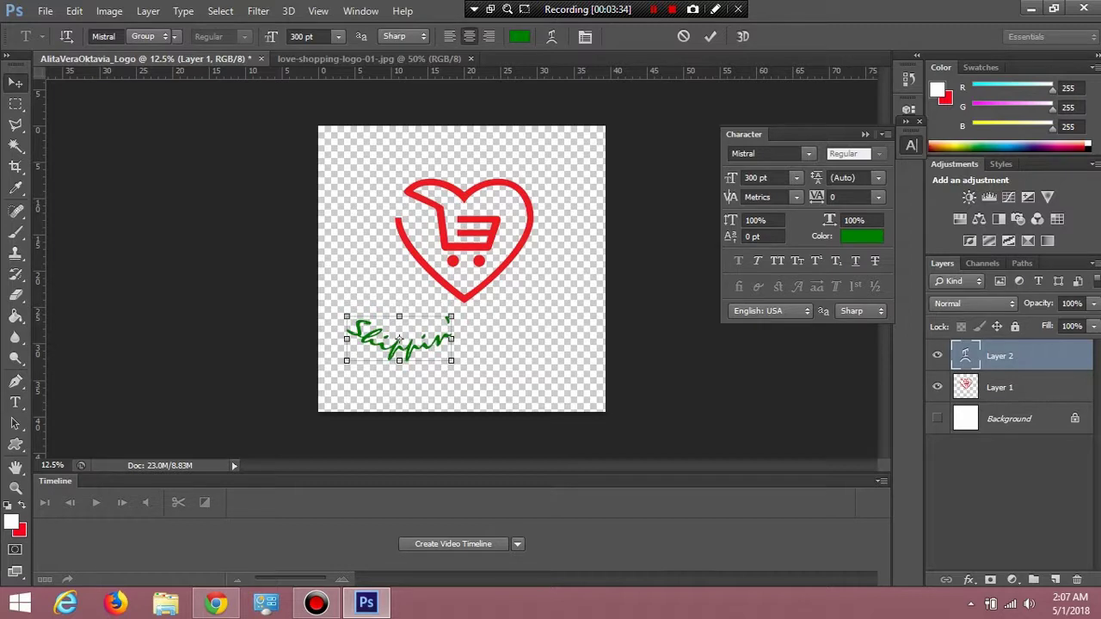
pyautogui.moveTo(399, 340)
pyautogui.mouseDown()
pyautogui.moveTo(476, 295)
pyautogui.moveTo(454, 320)
pyautogui.mouseUp()
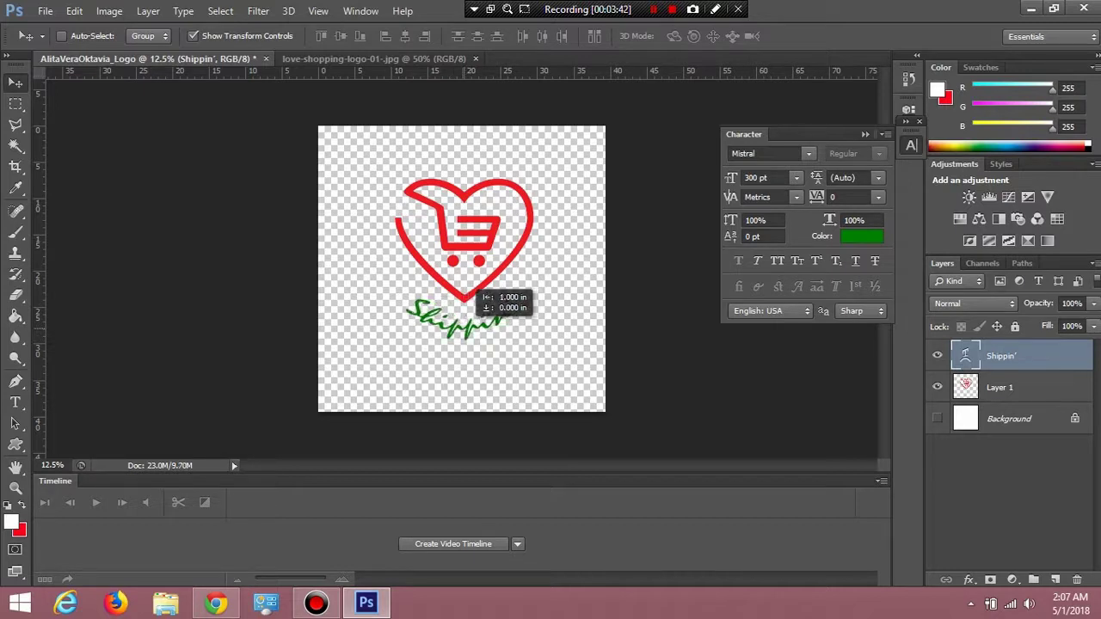
pyautogui.moveTo(475, 292); pyautogui.dragTo(459, 297)
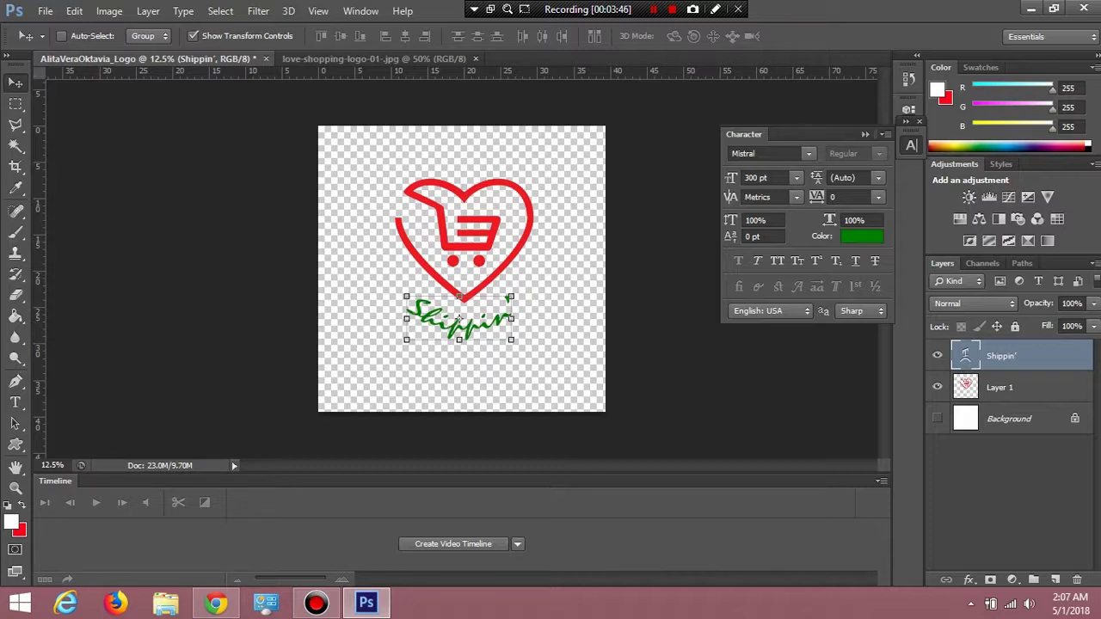
pyautogui.click(458, 320)
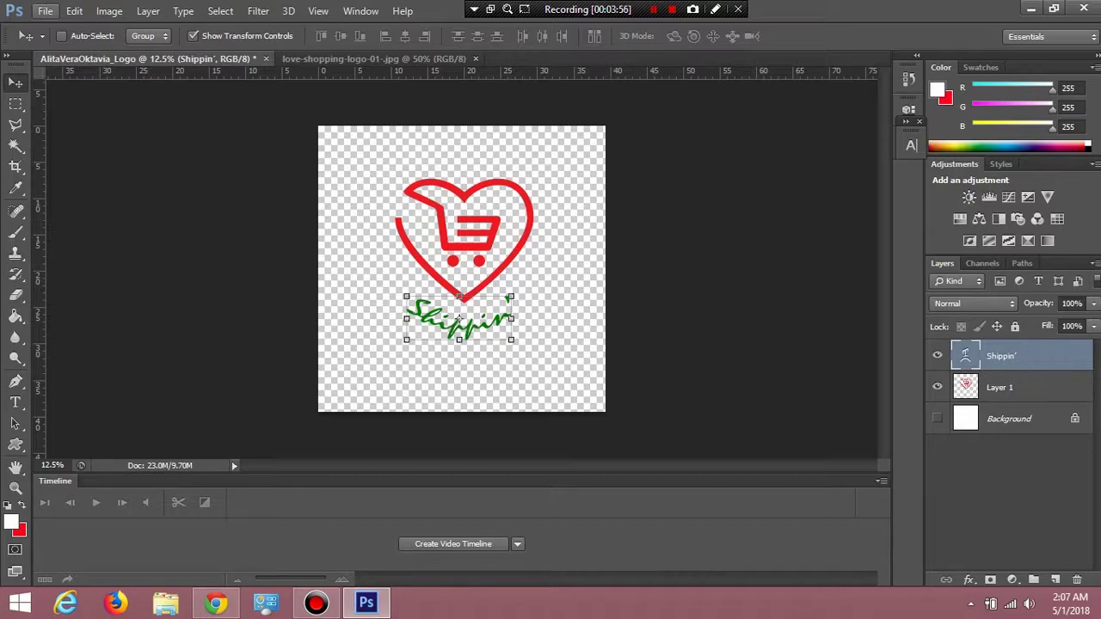
# Step: Save the logo to the Desktop as a PNG with default PNG options, then minimize Photoshop
pyautogui.click(45, 10)
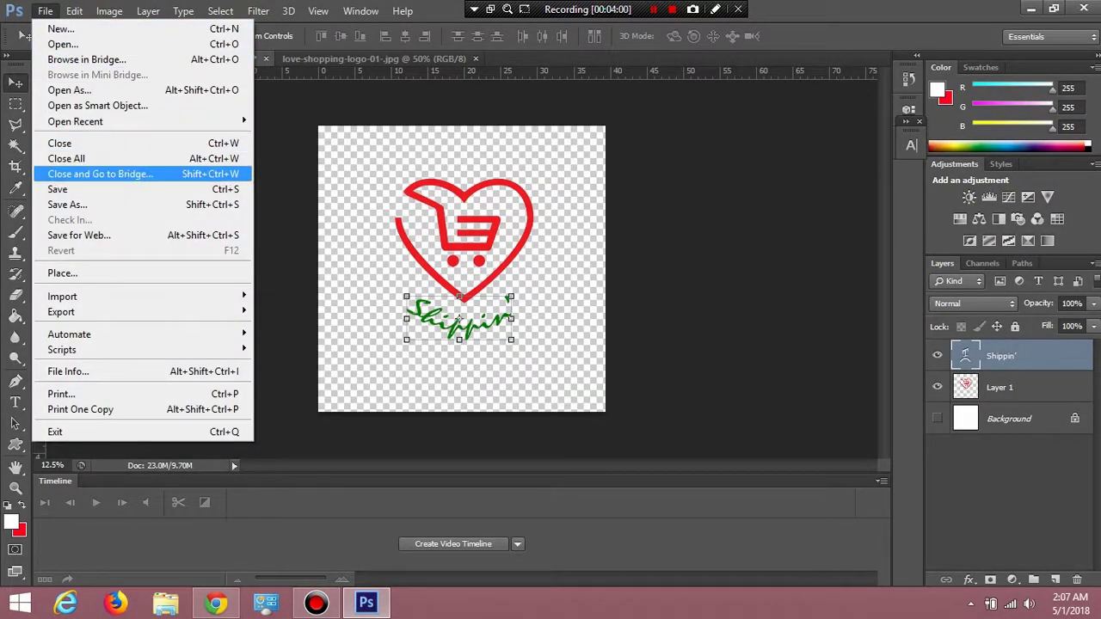
pyautogui.click(60, 189)
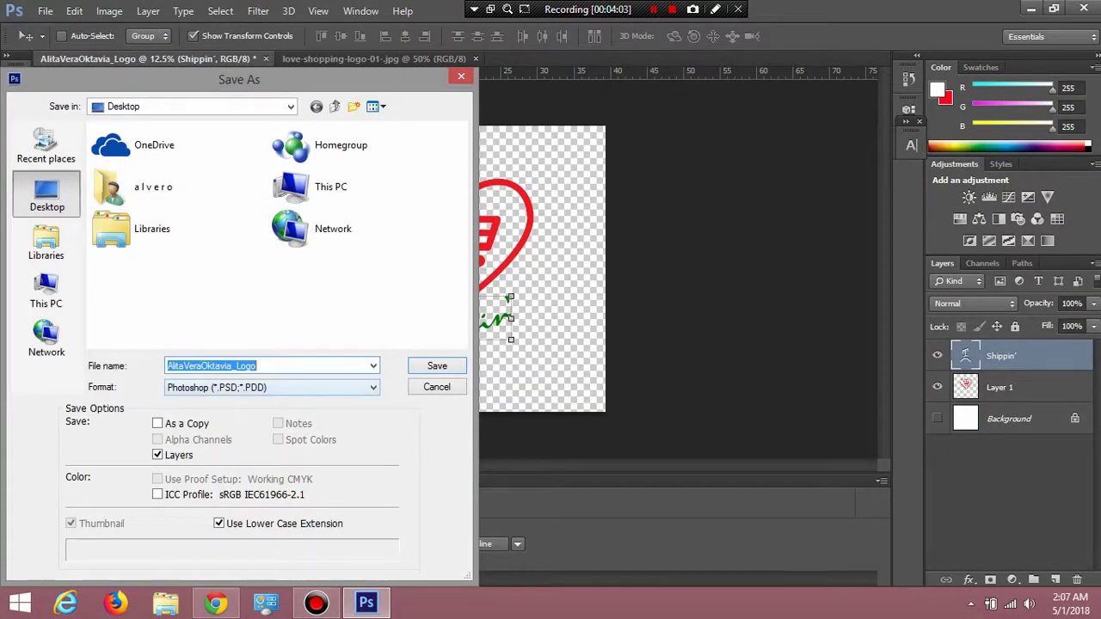
pyautogui.click(271, 387)
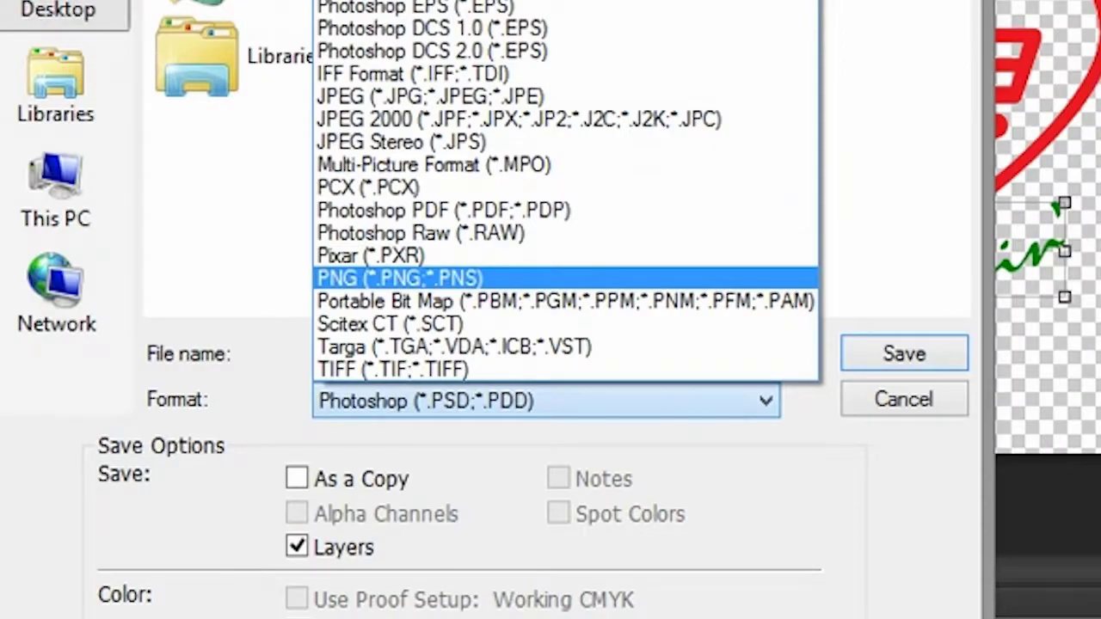
pyautogui.click(400, 278)
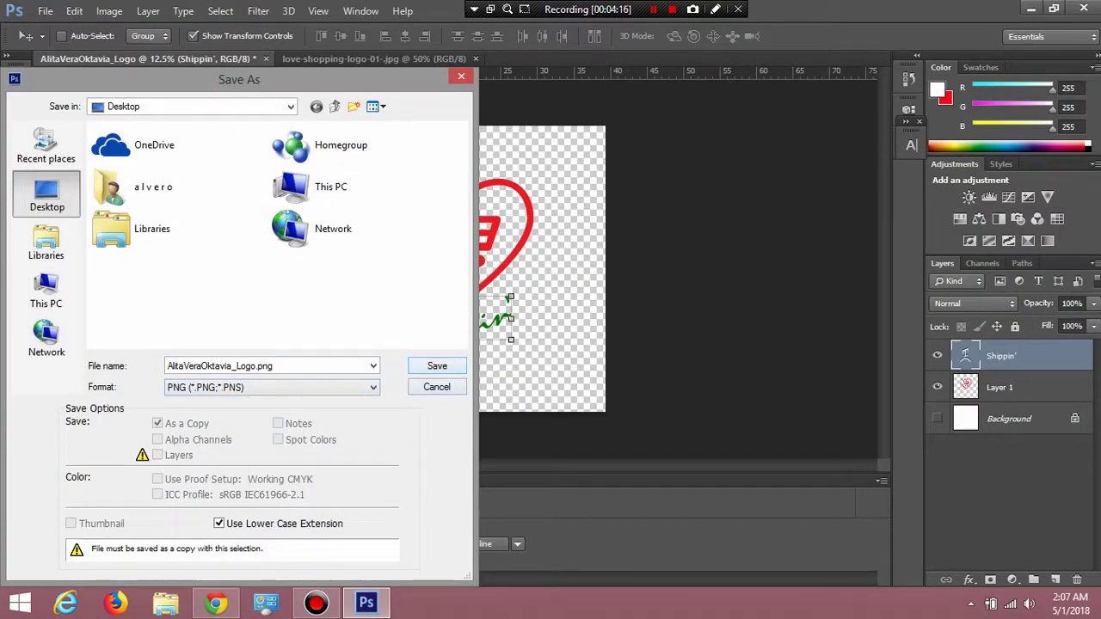
pyautogui.click(437, 366)
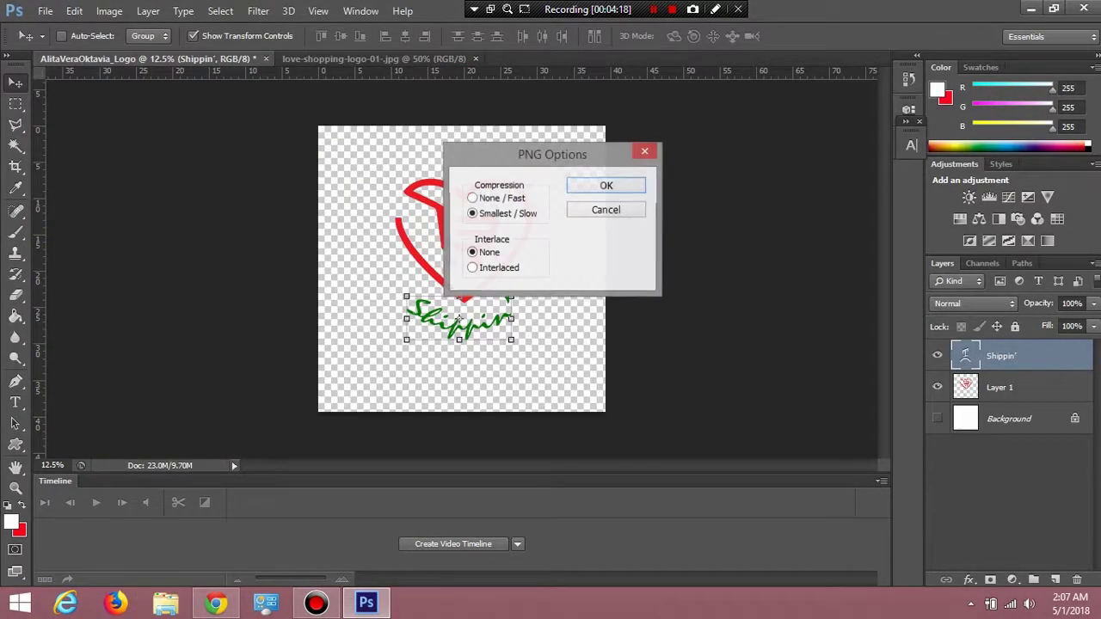
pyautogui.press('Return')
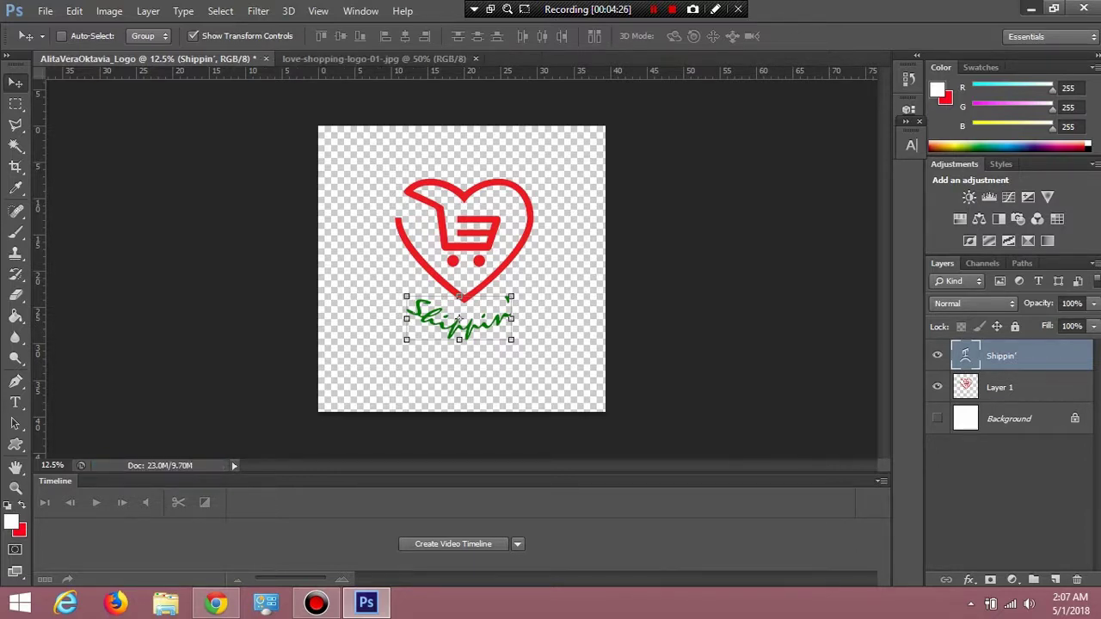
pyautogui.click(1030, 8)
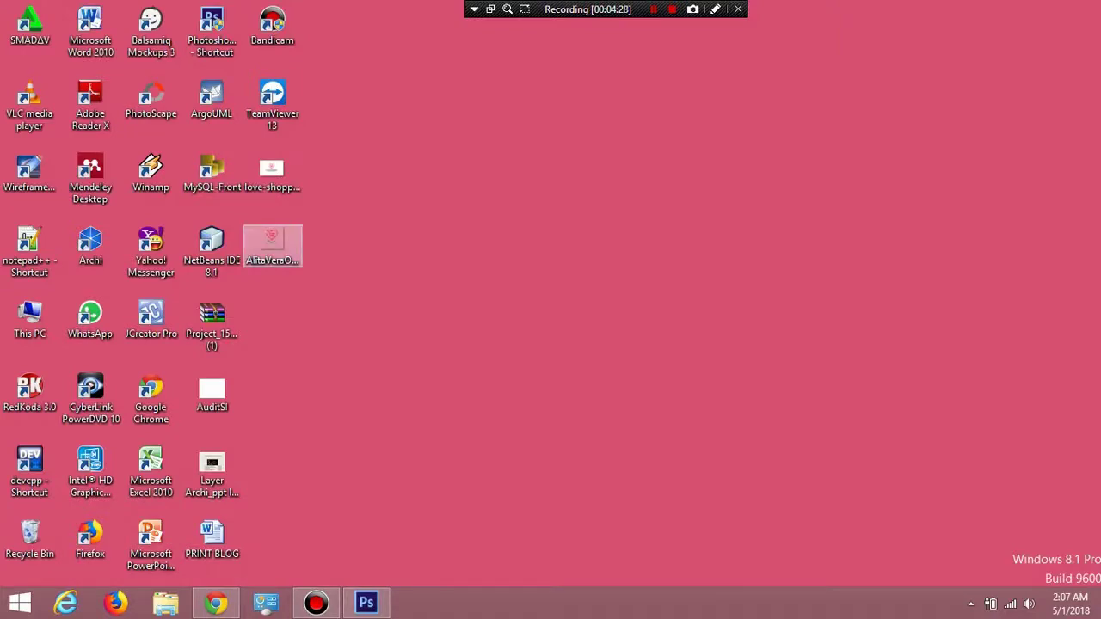
# Step: Open the saved PNG logo file from the desktop in Windows Photo Viewer
pyautogui.click(272, 245)
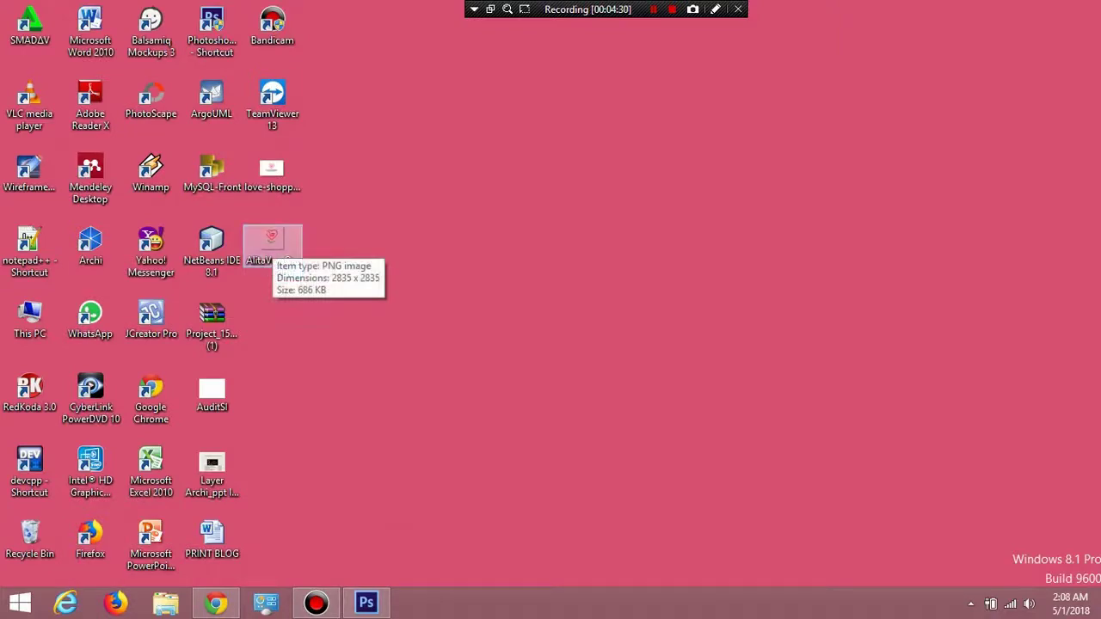
pyautogui.doubleClick(272, 245)
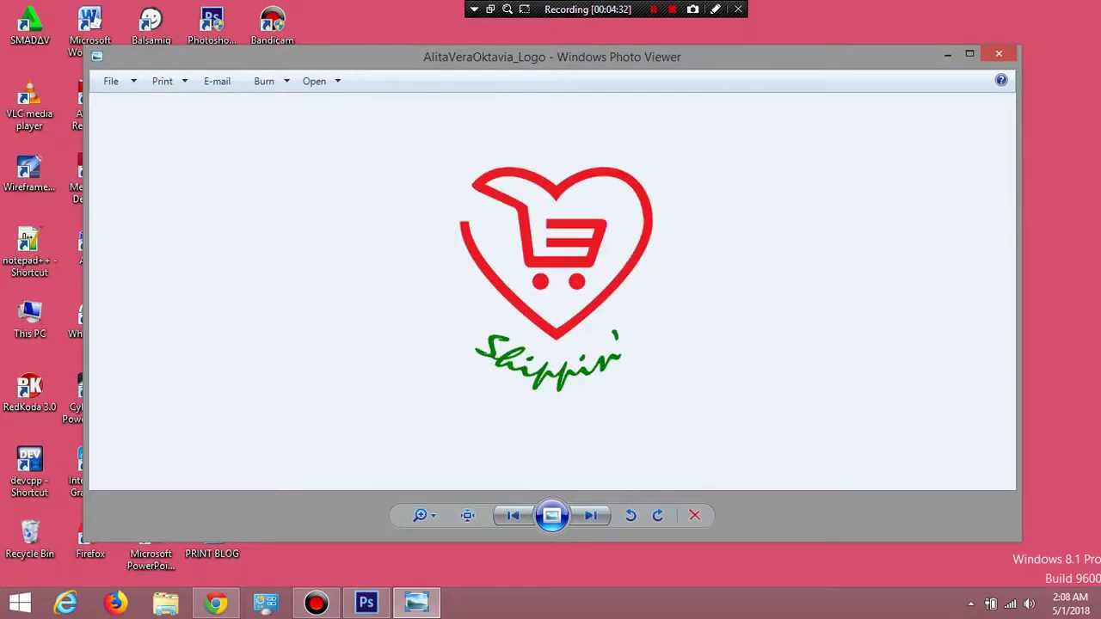